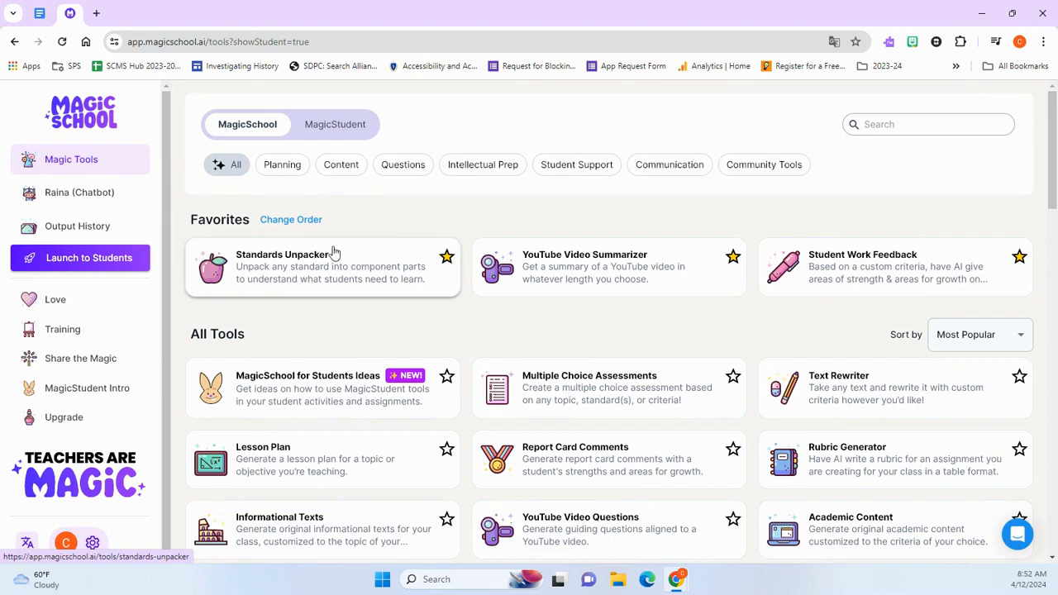
- Show the MagicStudent tools and look through the list of tools available for students
left_click(325, 129)
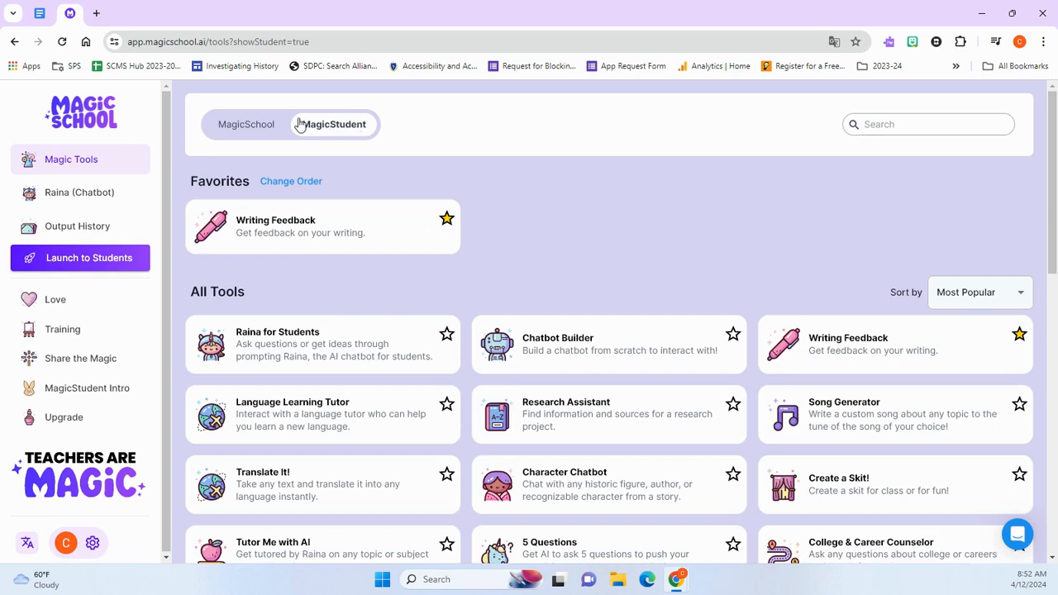
left_click(243, 126)
left_click(324, 126)
scroll(427, 300, "down", 2)
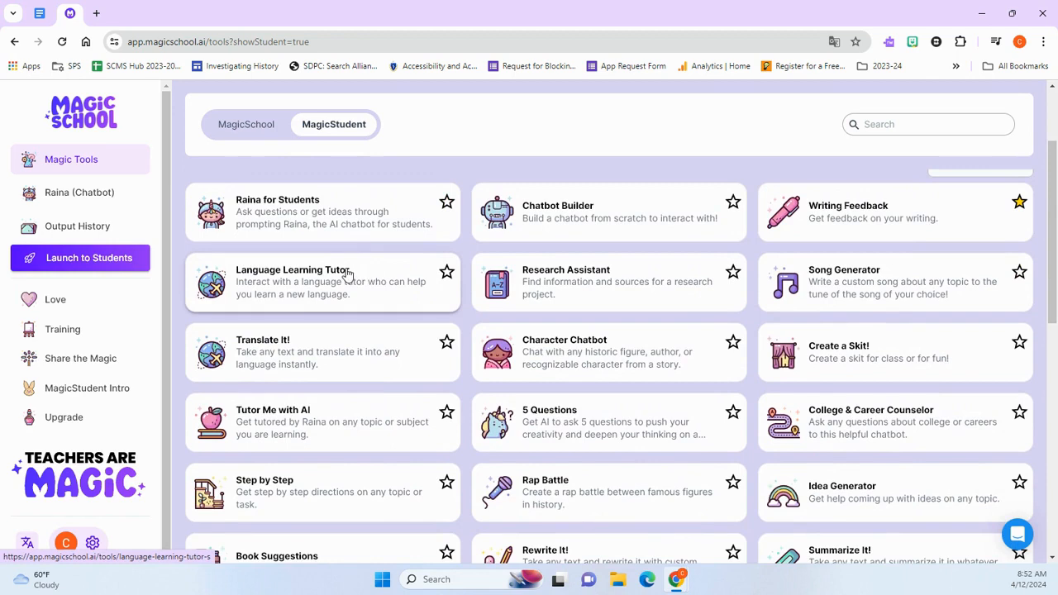
scroll(344, 273, "up", 2)
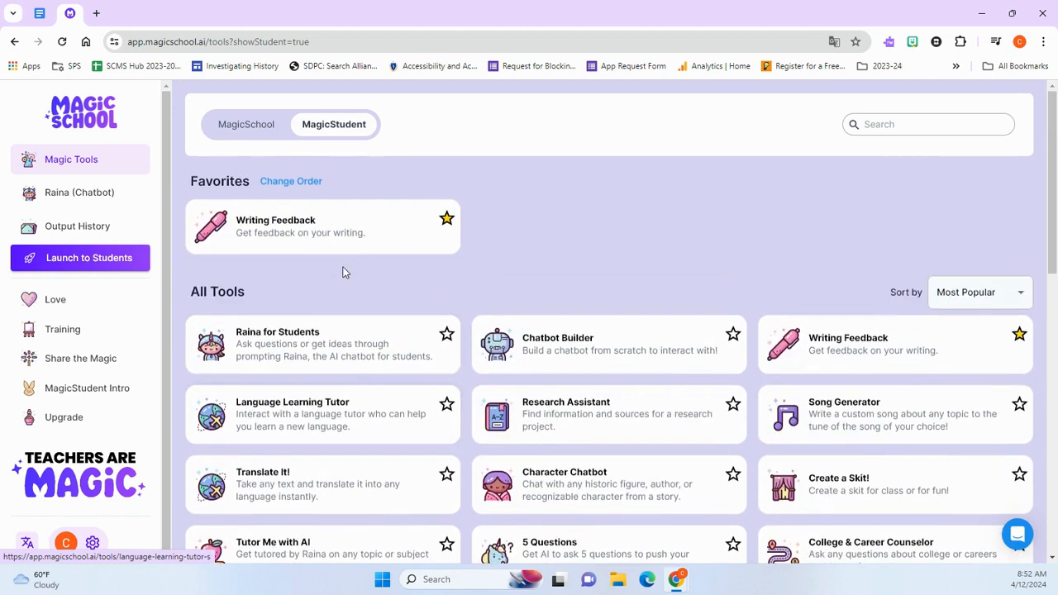
scroll(335, 314, "down", 2)
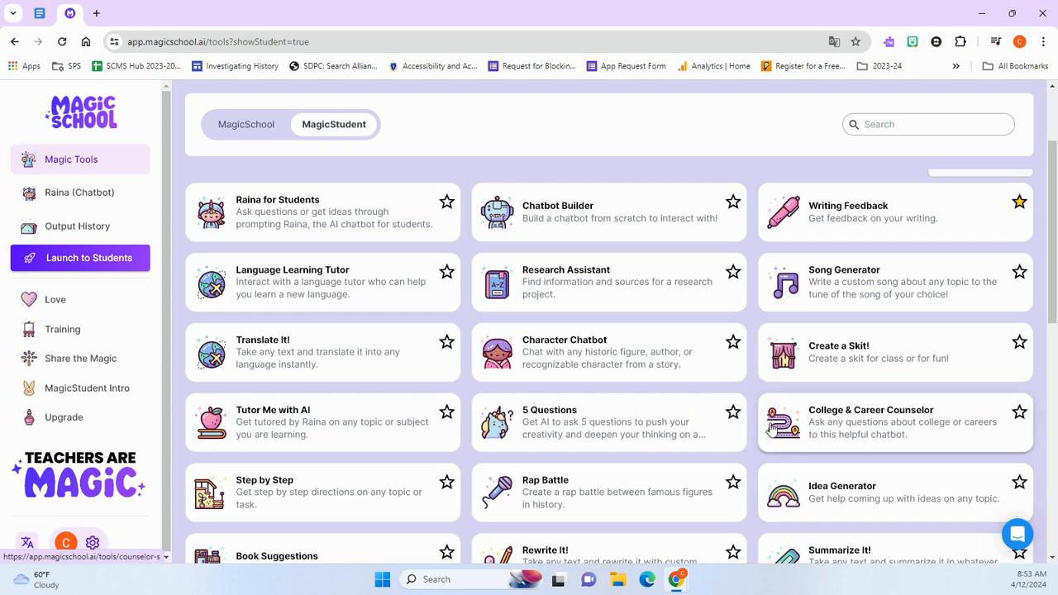
scroll(677, 389, "down", 2)
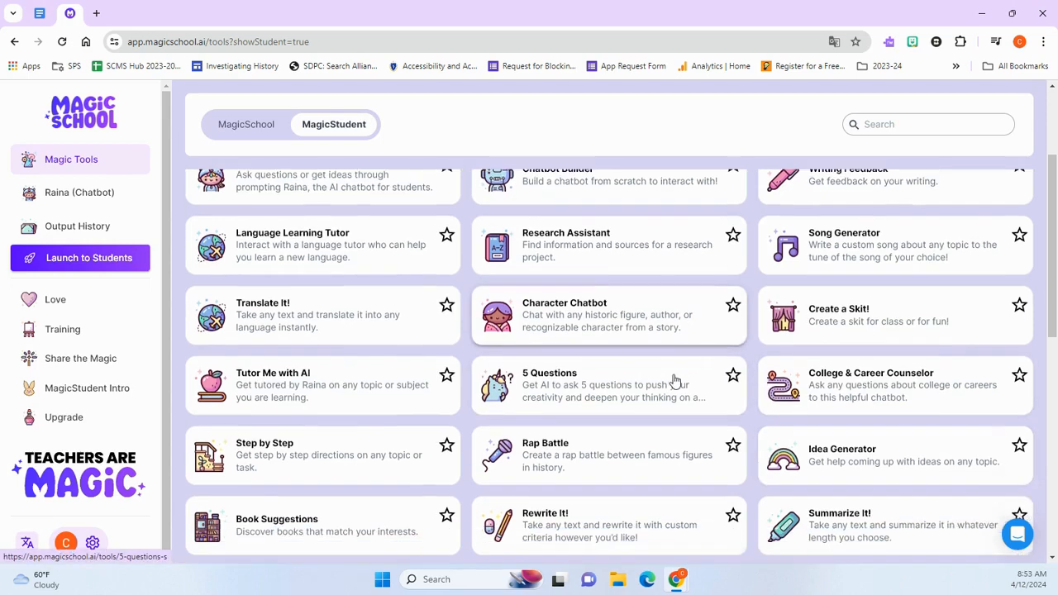
scroll(676, 380, "up", 3)
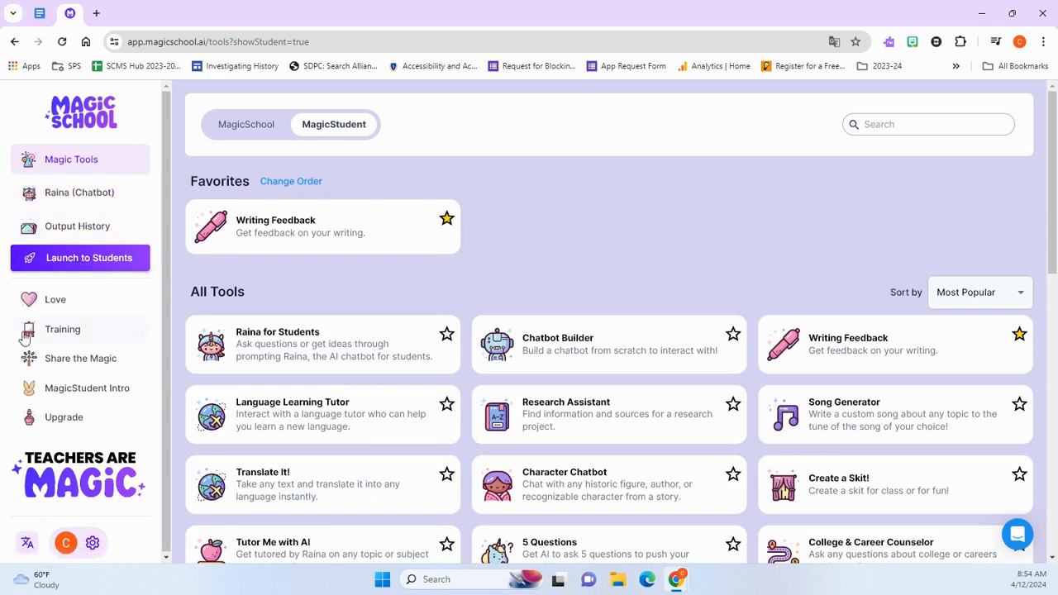
- Start a new student room with the Writing Feedback tool selected and continue to tool customization
left_click(106, 266)
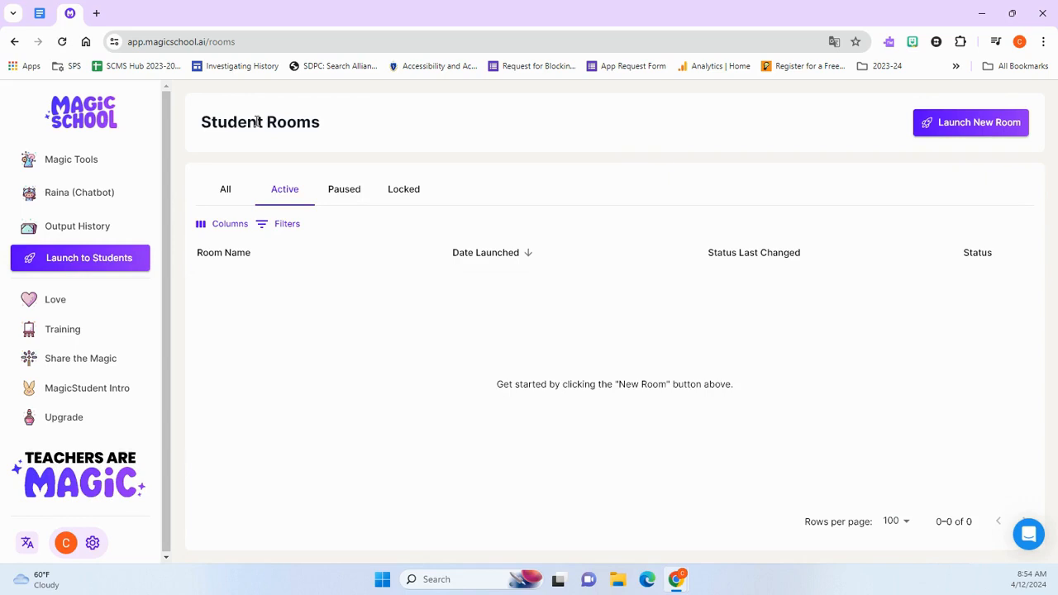
left_click(953, 124)
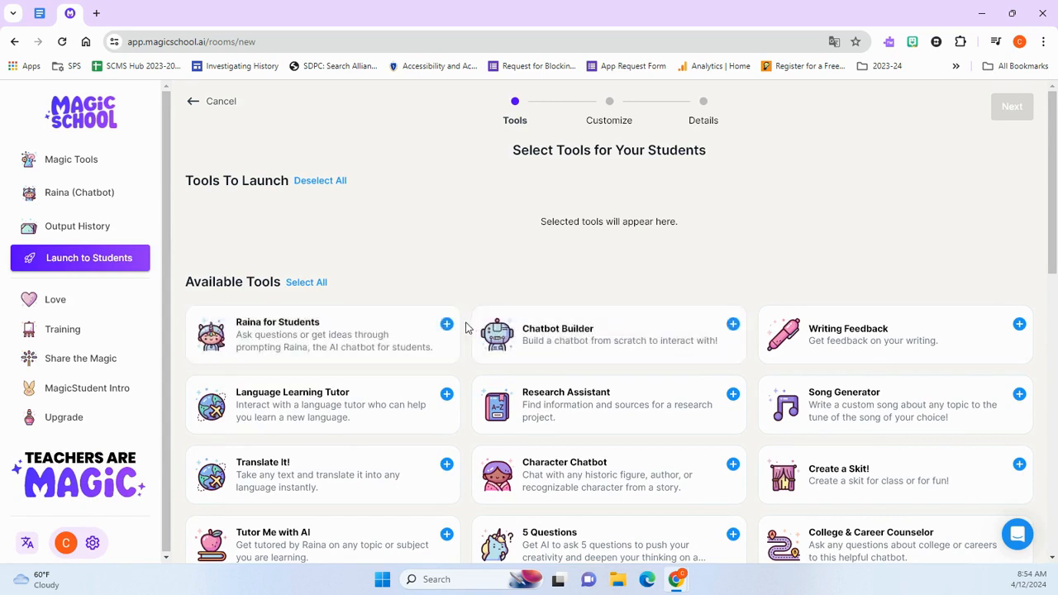
left_click(1014, 324)
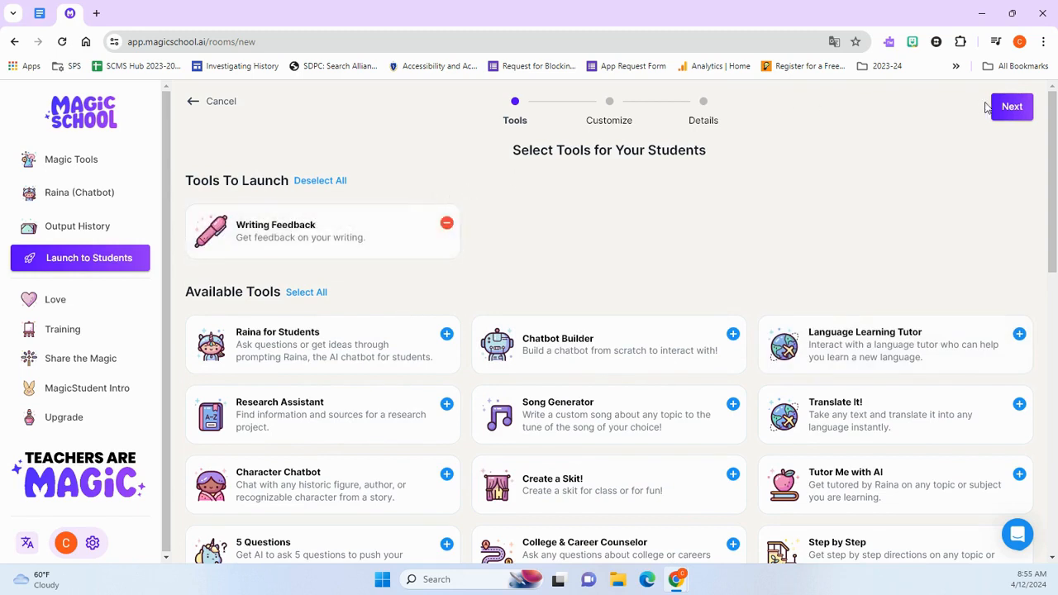
left_click(1011, 107)
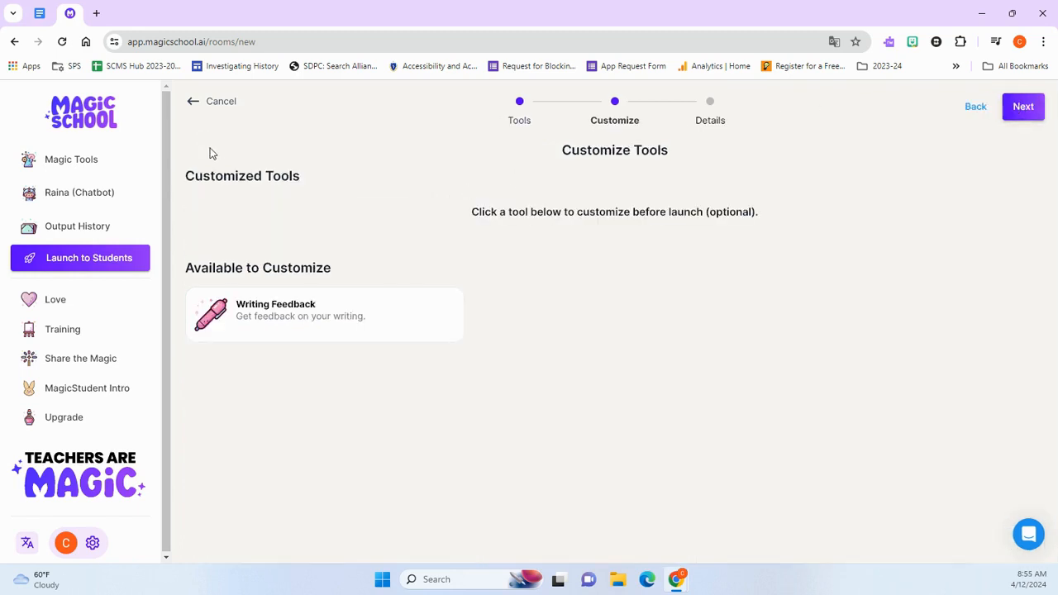
- Open the Writing Feedback tool for customization and set its grade level to 6th grade
left_click(220, 313)
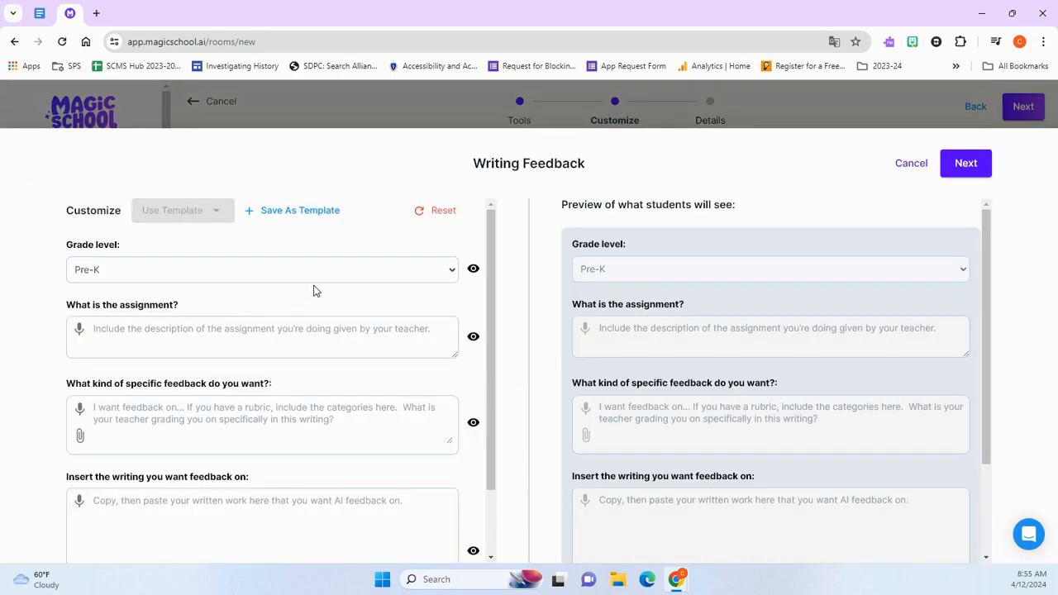
scroll(331, 273, "down", 2)
scroll(314, 268, "up", 2)
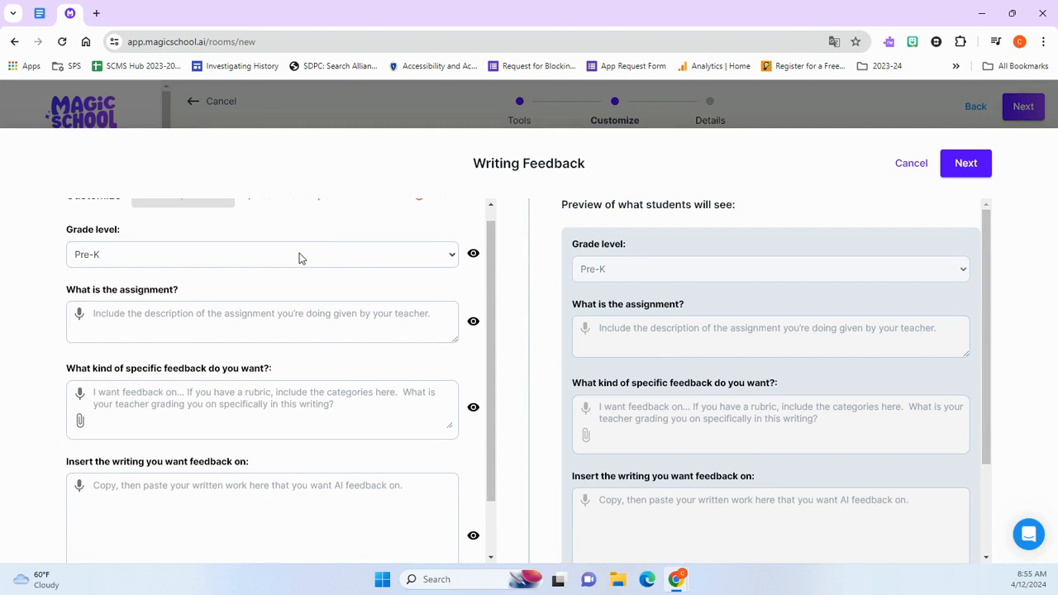
left_click(299, 255)
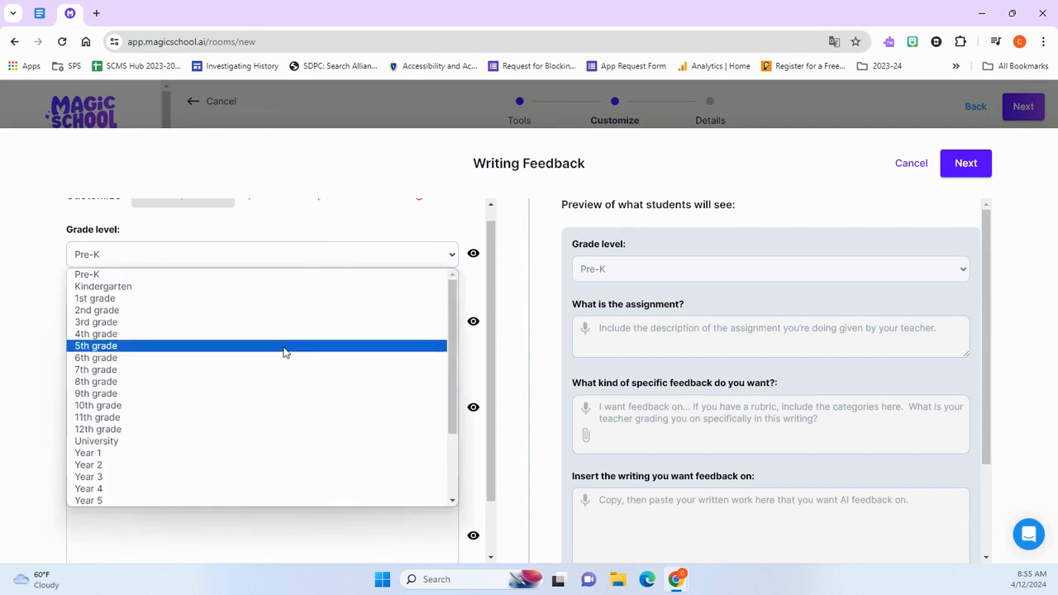
left_click(284, 357)
- Copy the heading "Was it Better to be a Farmer or a Hunter-Gatherer?" from the student example Google Doc into the MagicSchool assignment description
left_click(259, 321)
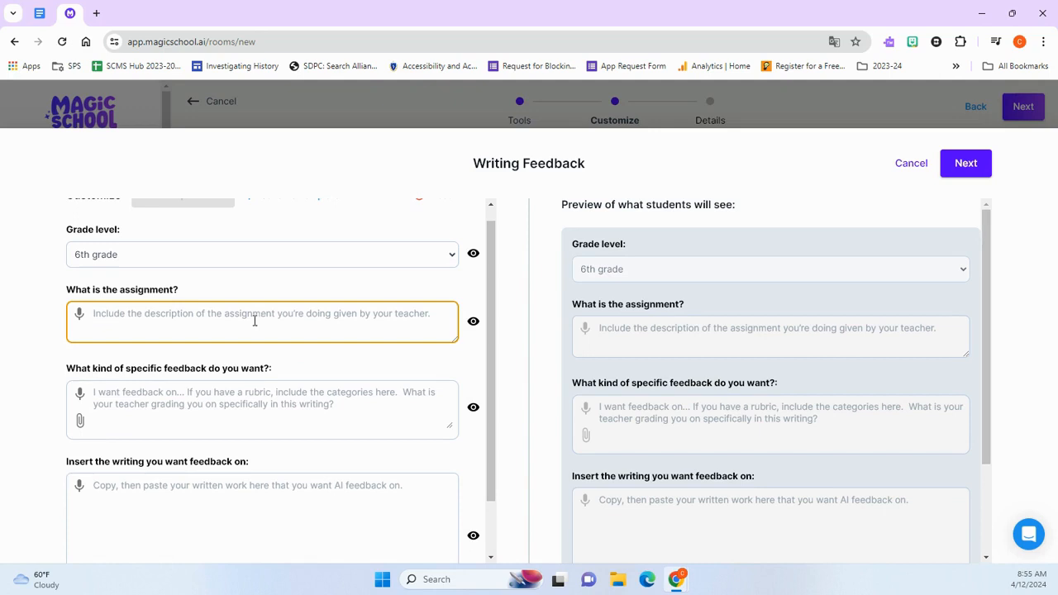
left_click(39, 22)
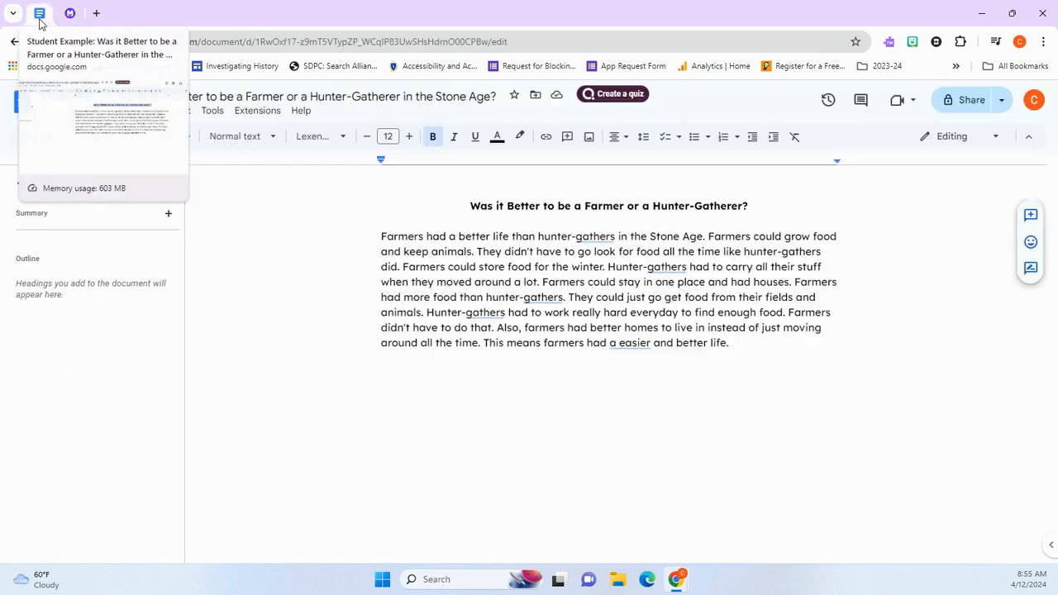
right_click(501, 203)
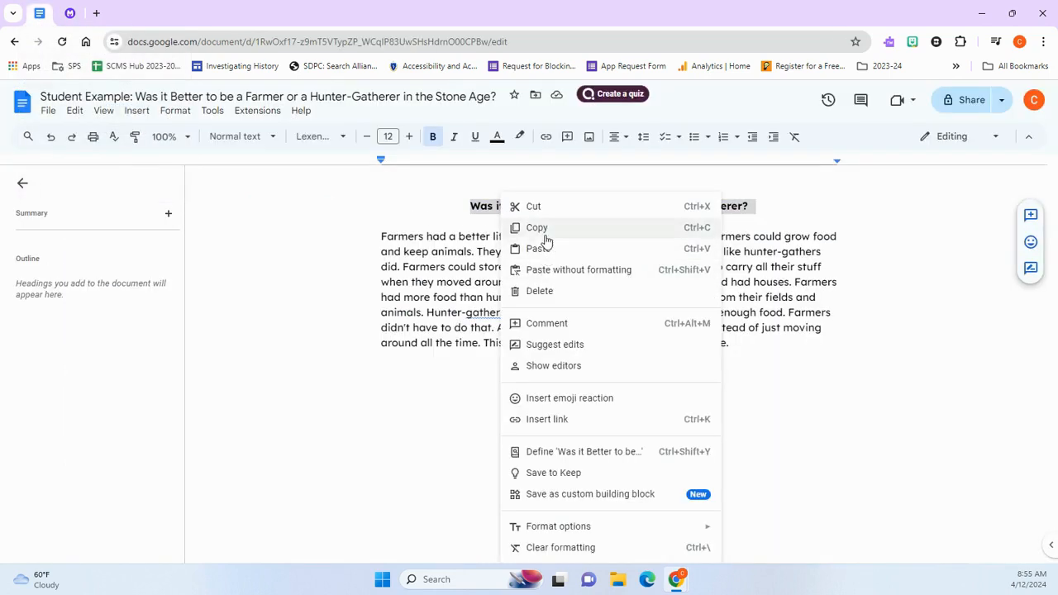
left_click(537, 228)
left_click(69, 14)
left_click(118, 344)
right_click(114, 336)
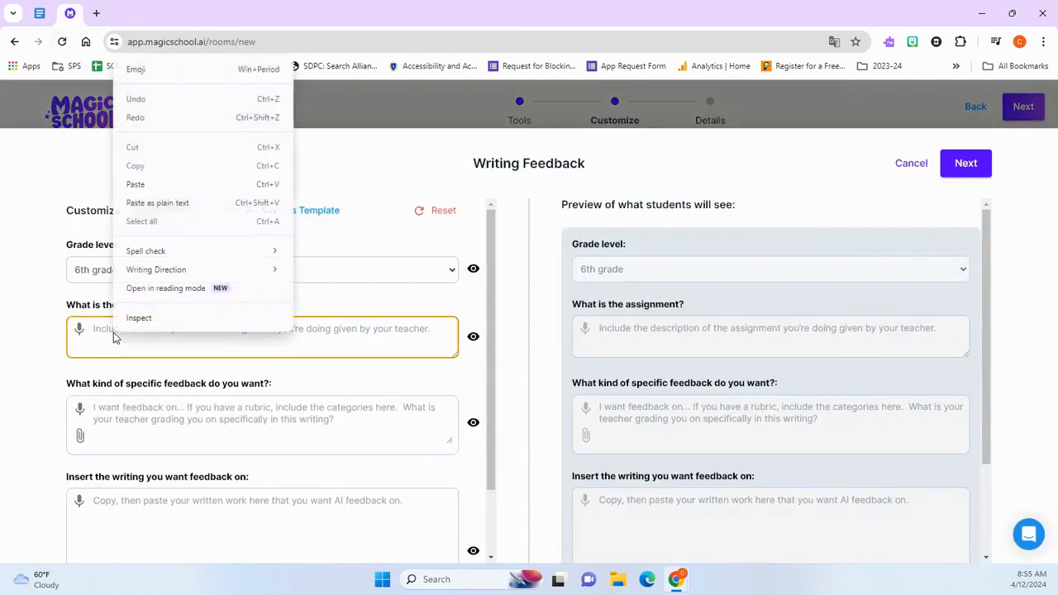
left_click(157, 186)
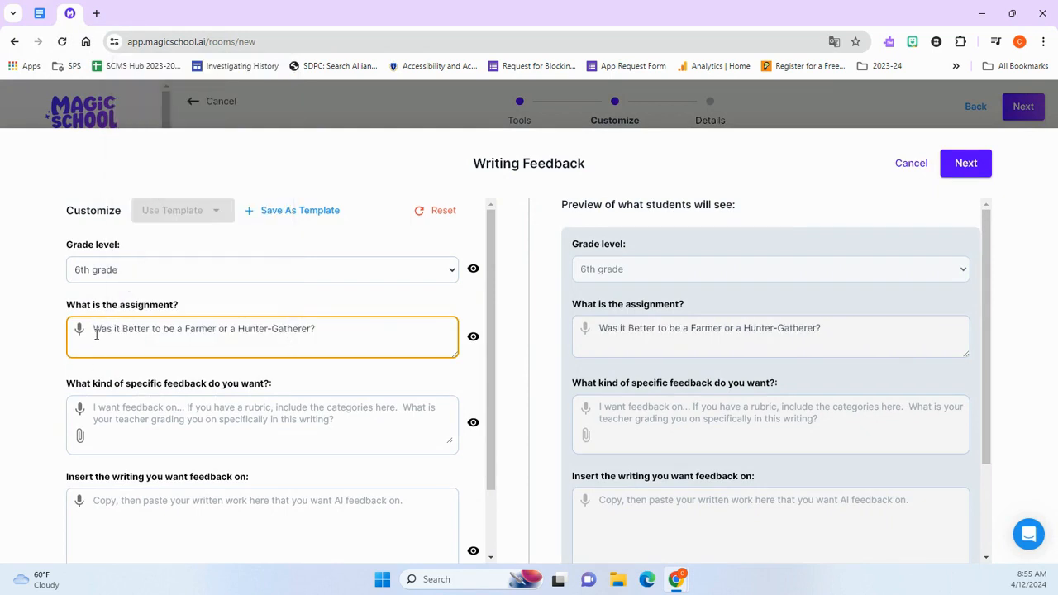
- Add "Write a paragraph arguing whether it" before the assignment question and "during the Stone Age" before its question mark
type("Write ")
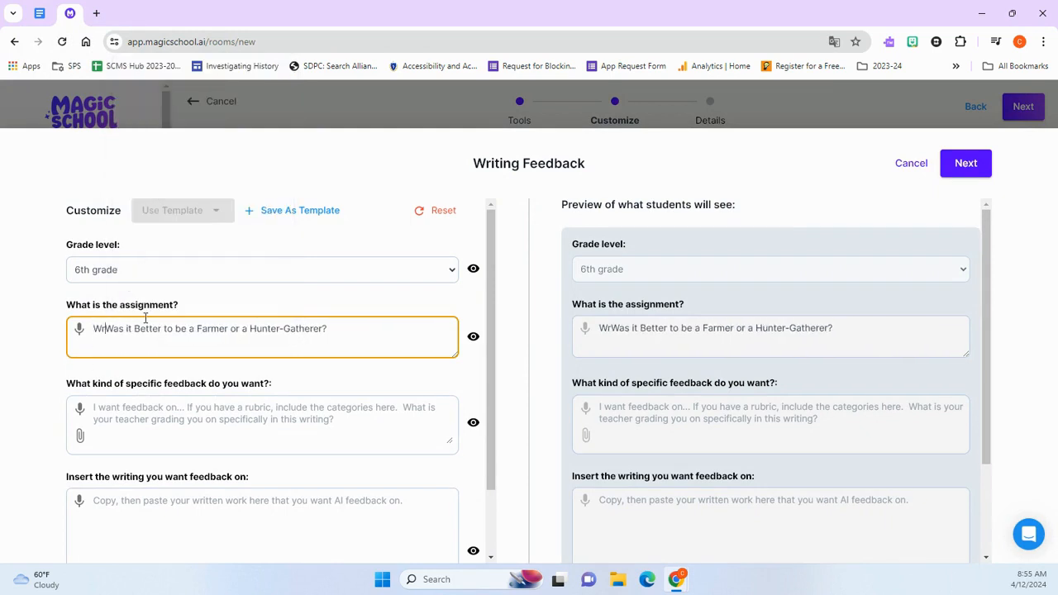
type("a paragraph")
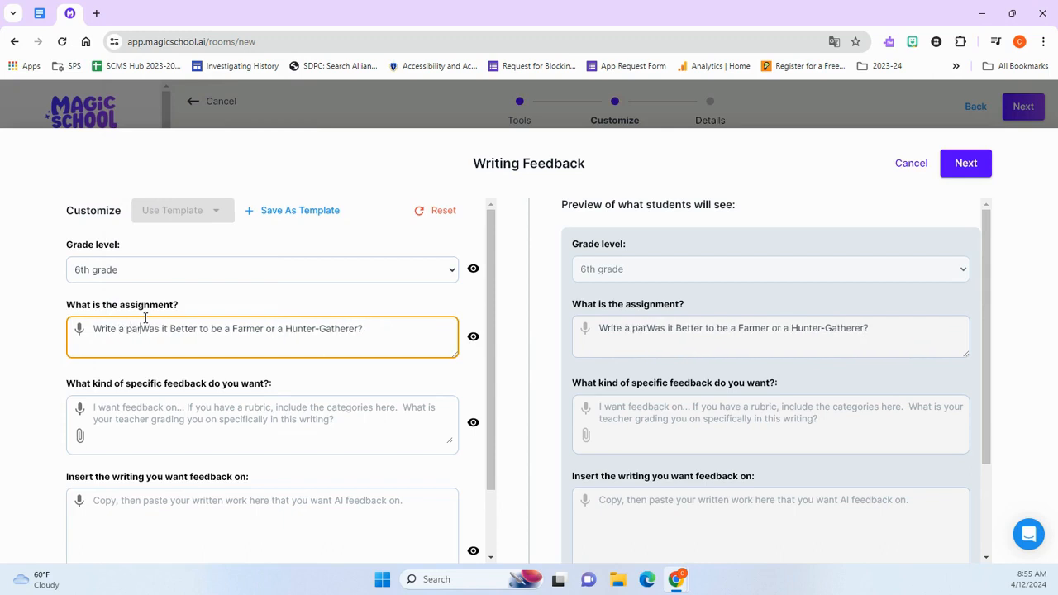
type(" arguin")
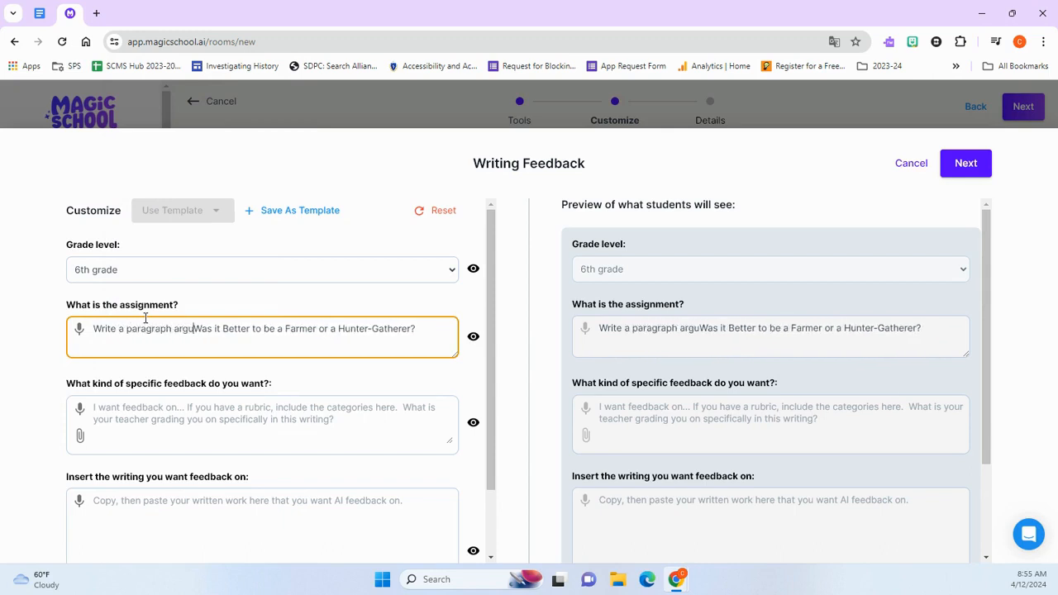
type("g whether it")
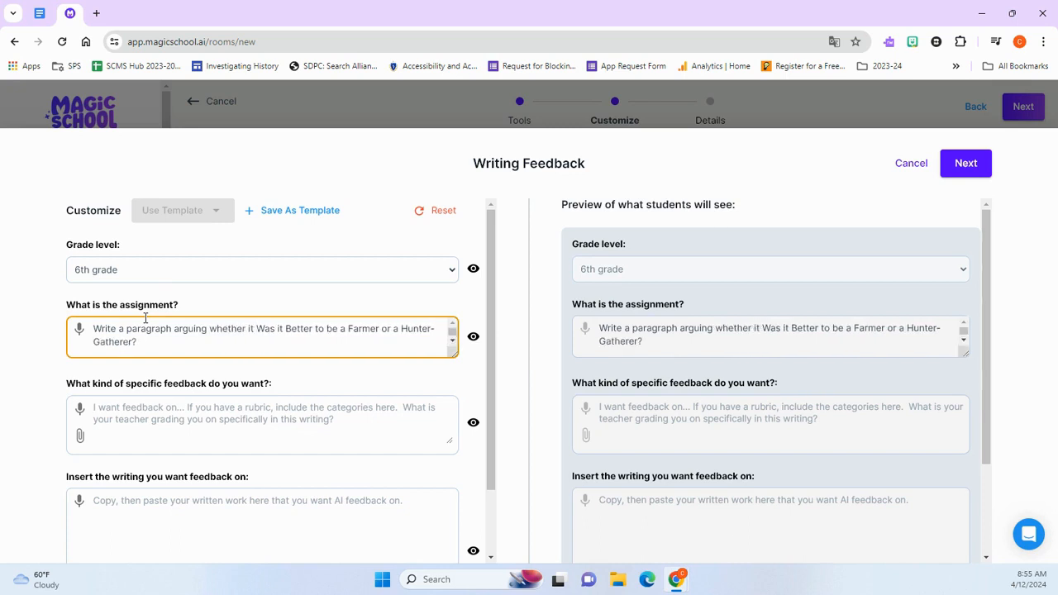
left_click(133, 342)
type("during the")
type(" Stone Age")
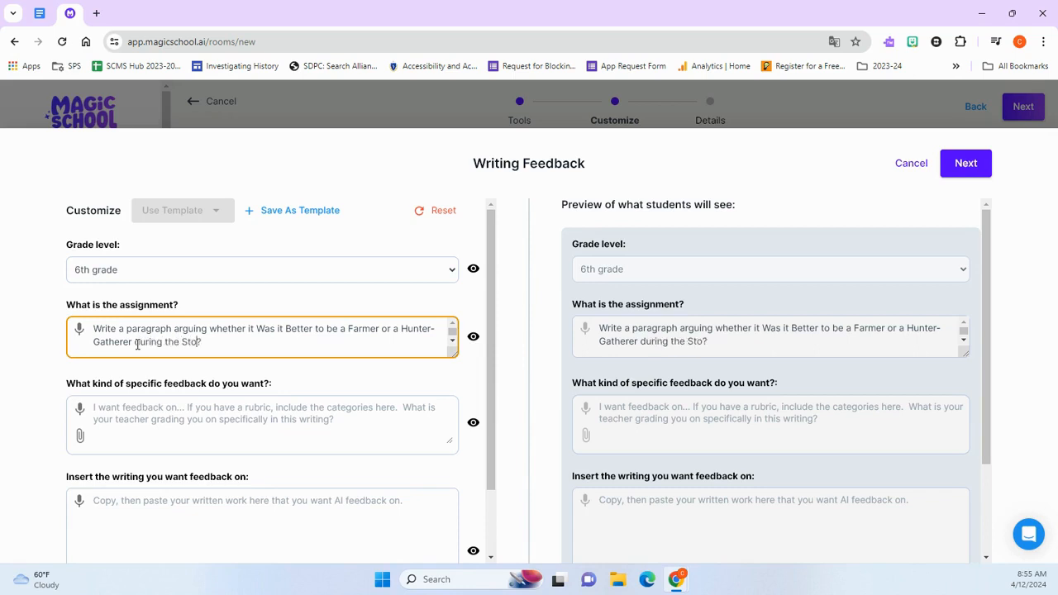
left_click(331, 344)
- Enter "Topic sentence or claim, evidence, reasoning." as the kind of specific feedback wanted
left_click(204, 421)
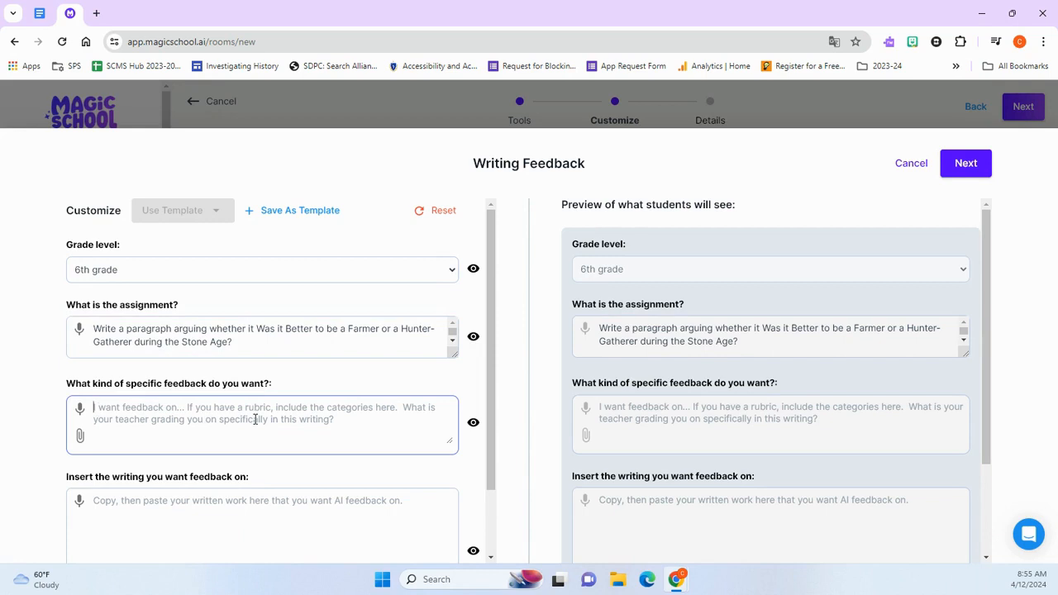
type("Cl")
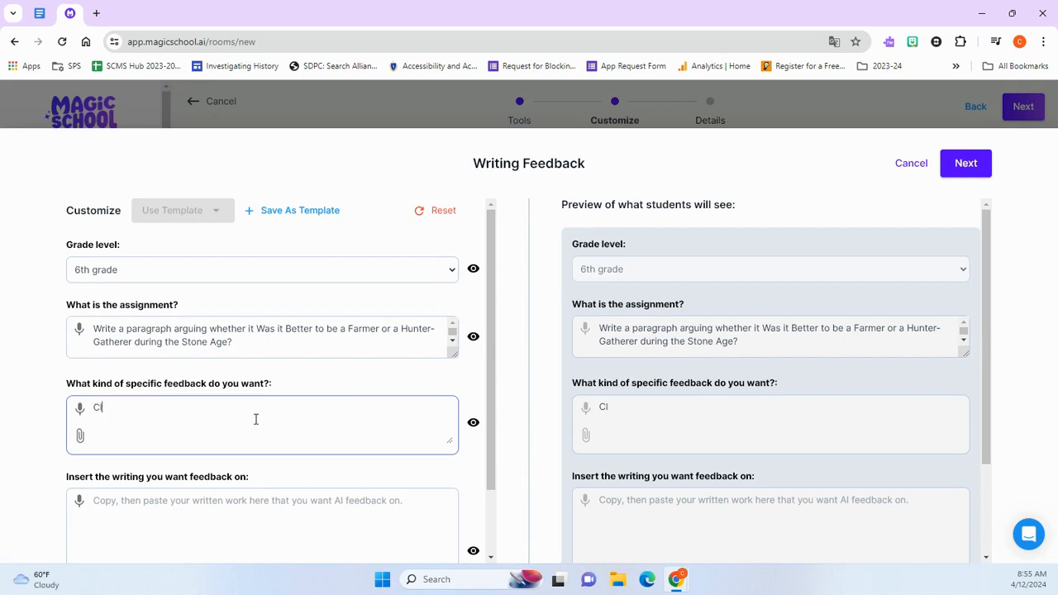
key("BackSpace")
type("Topic senten")
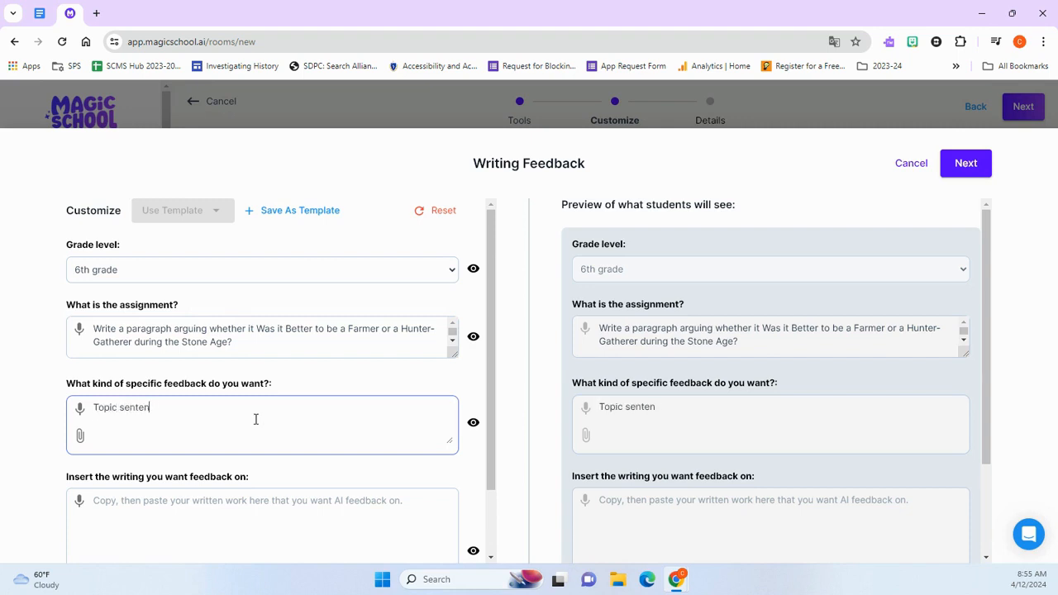
type("ce or claim, evidence")
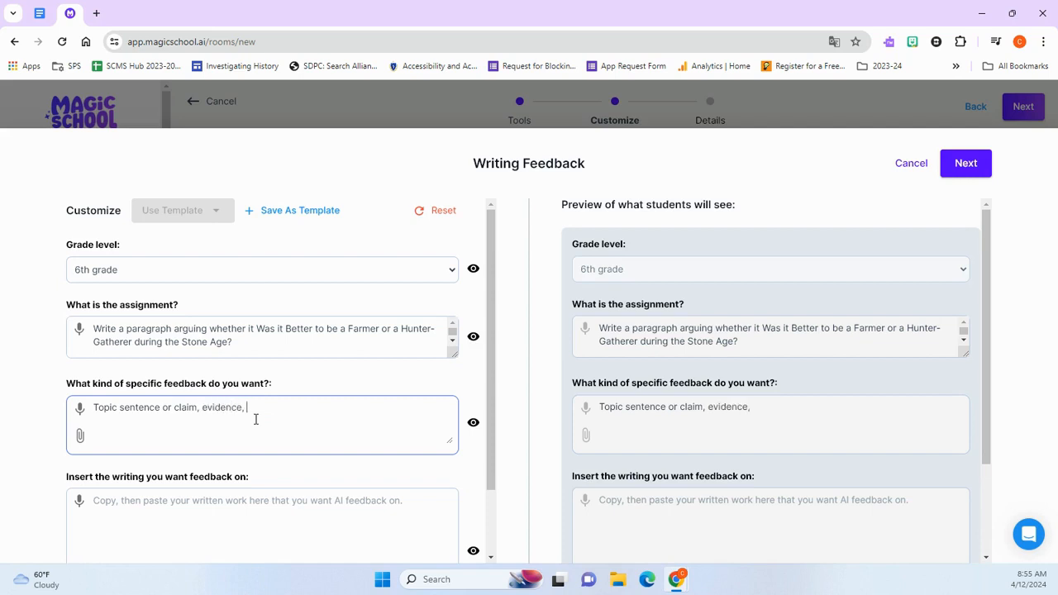
type(", reasoning.")
- Check the file upload options for the specific feedback field and review the form's fields
left_click(80, 438)
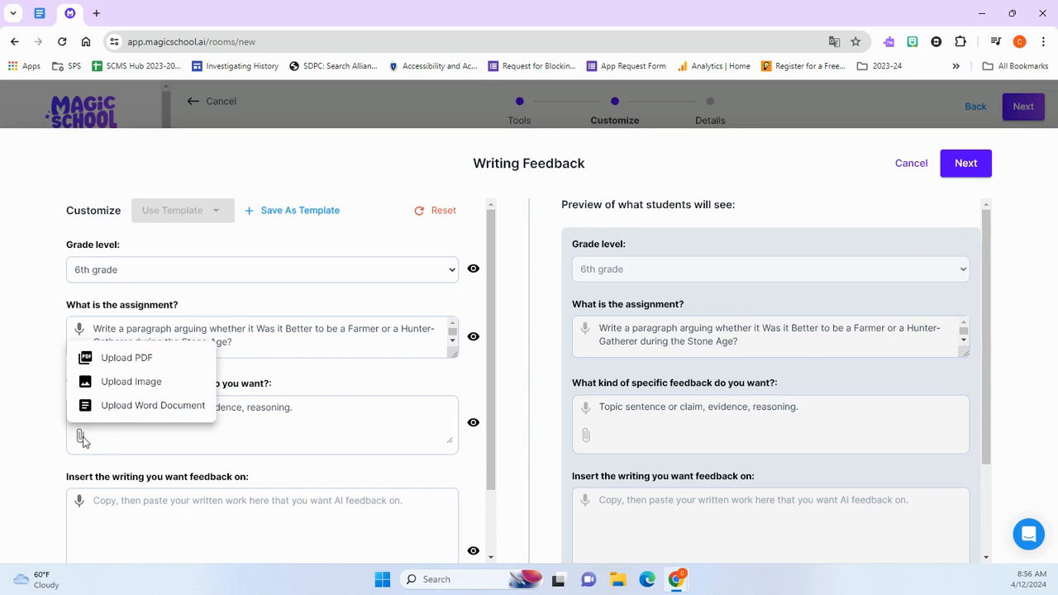
left_click(233, 445)
scroll(206, 447, "down", 1)
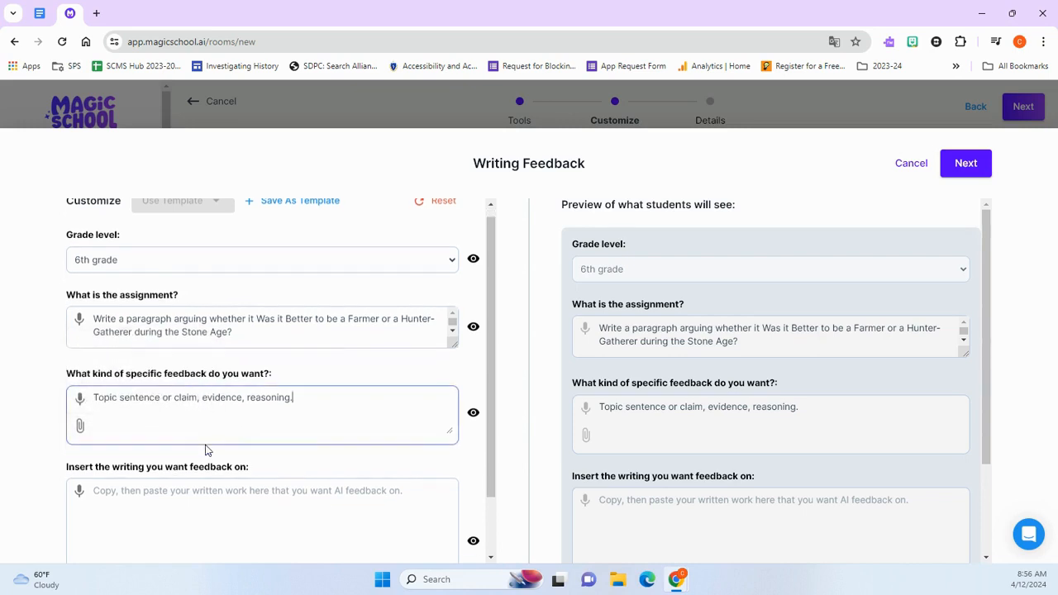
scroll(201, 443, "up", 1)
scroll(211, 356, "up", 1)
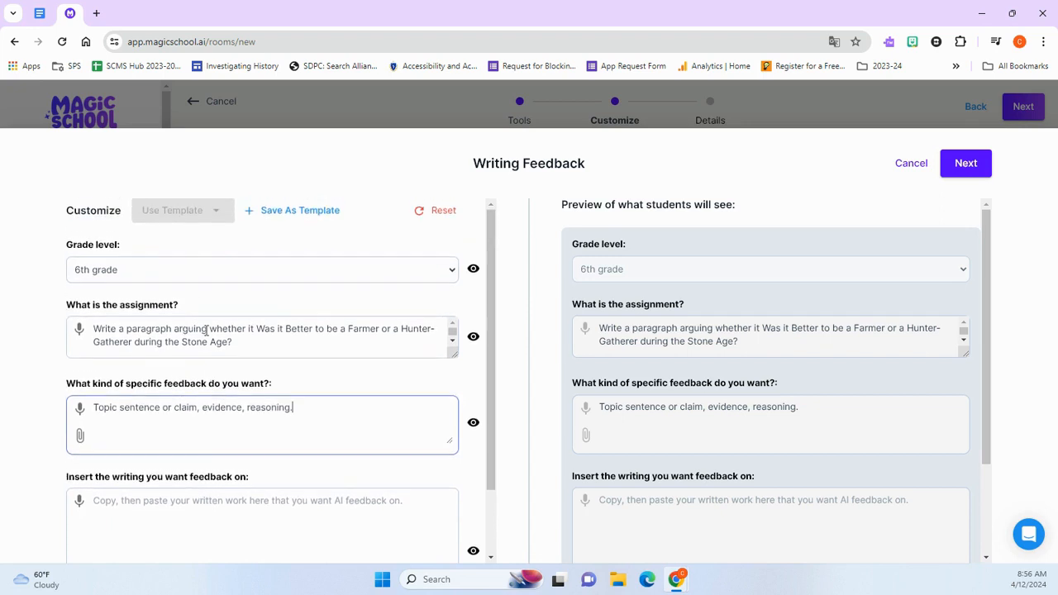
scroll(241, 306, "down", 1)
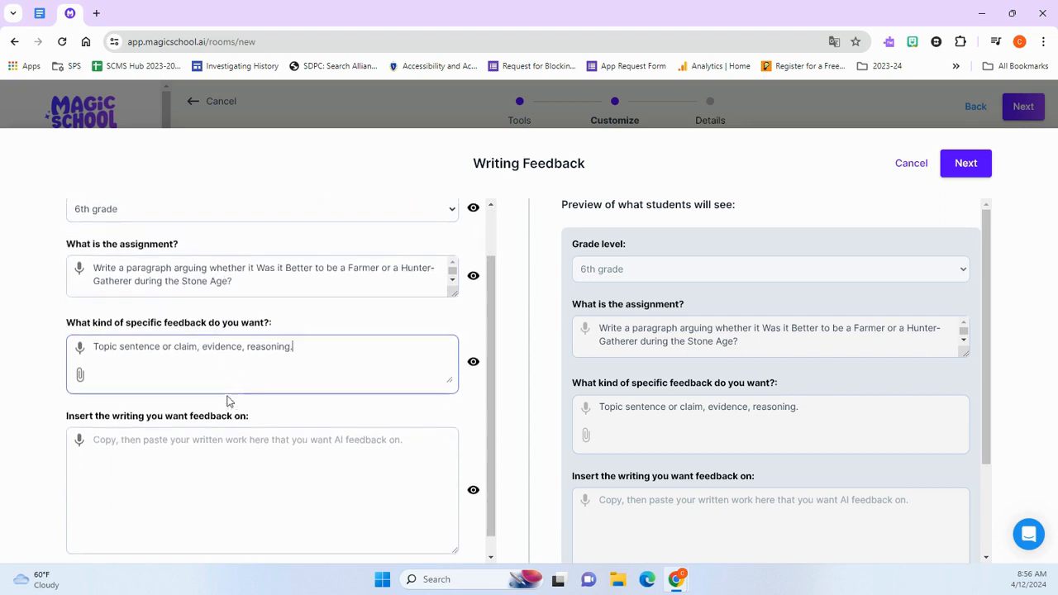
scroll(227, 402, "up", 1)
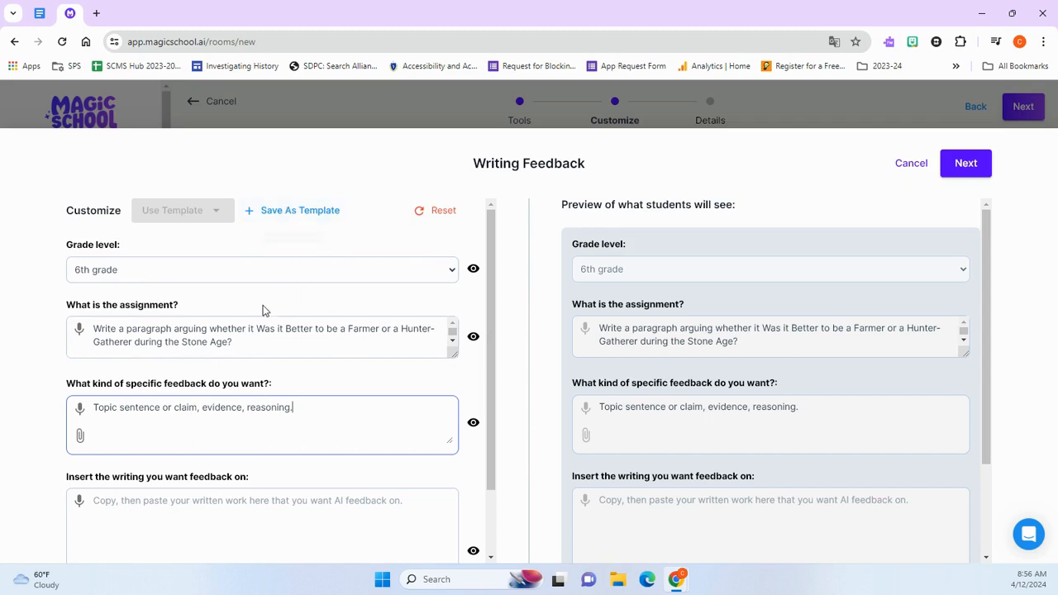
- Hide the grade level, assignment and specific feedback fields from students
left_click(473, 272)
left_click(474, 271)
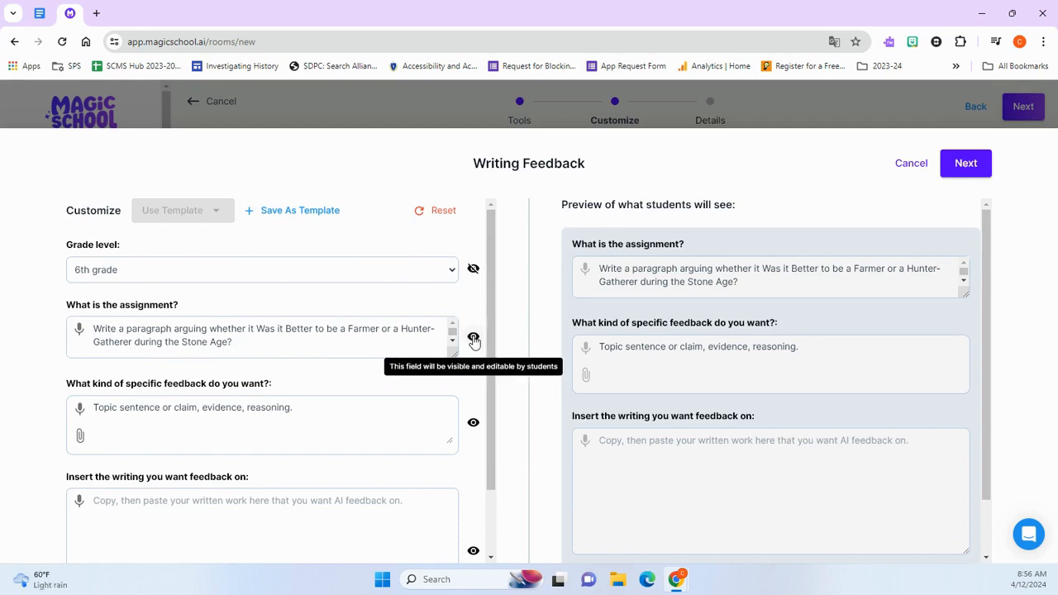
left_click(474, 339)
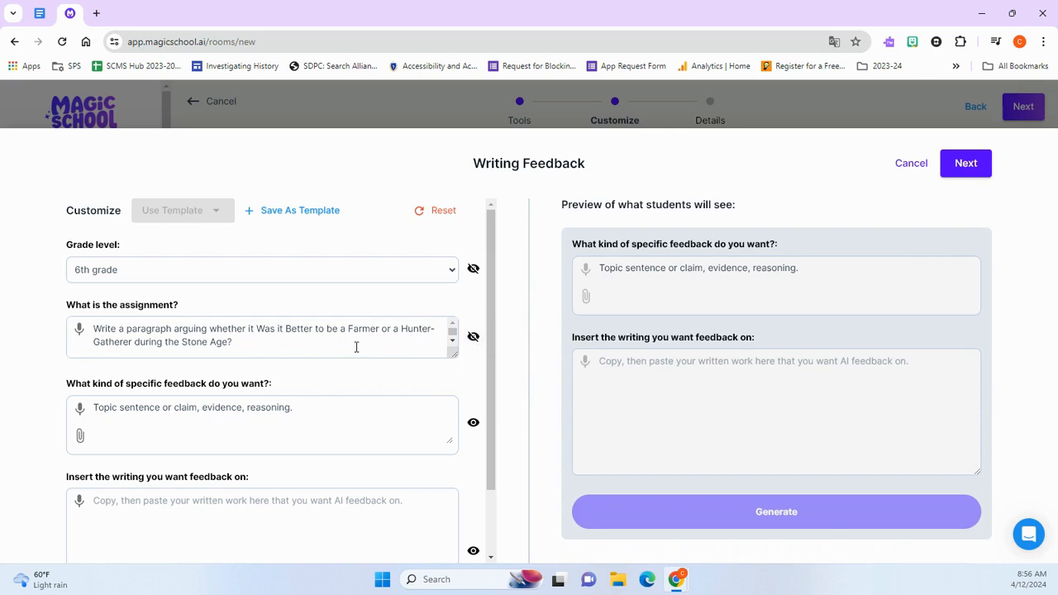
left_click(474, 423)
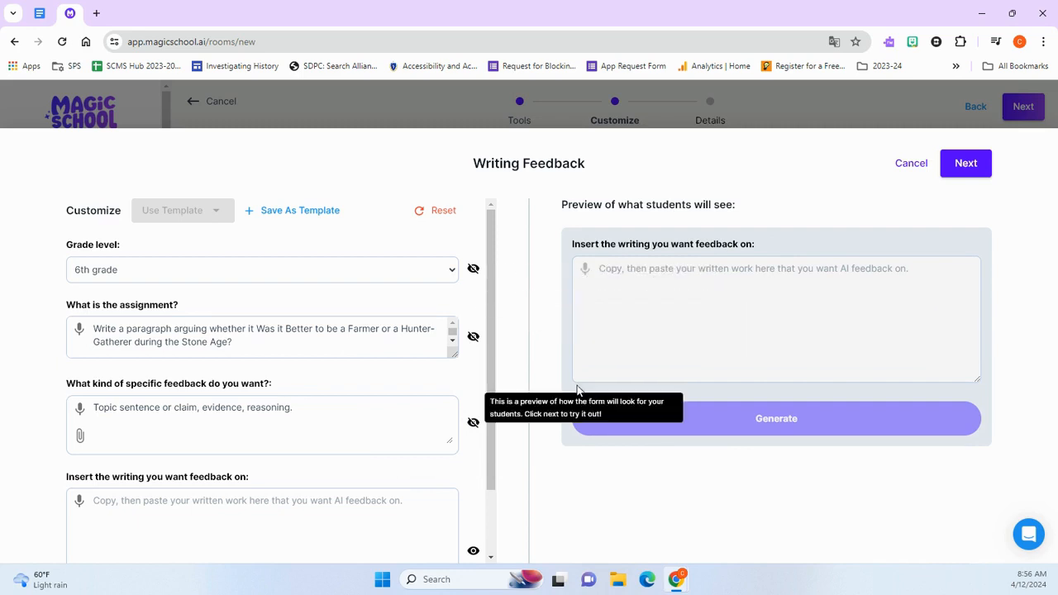
- Check the student writing field in the Writing Feedback form and proceed to testing the customization
left_click(220, 498)
scroll(243, 491, "down", 1)
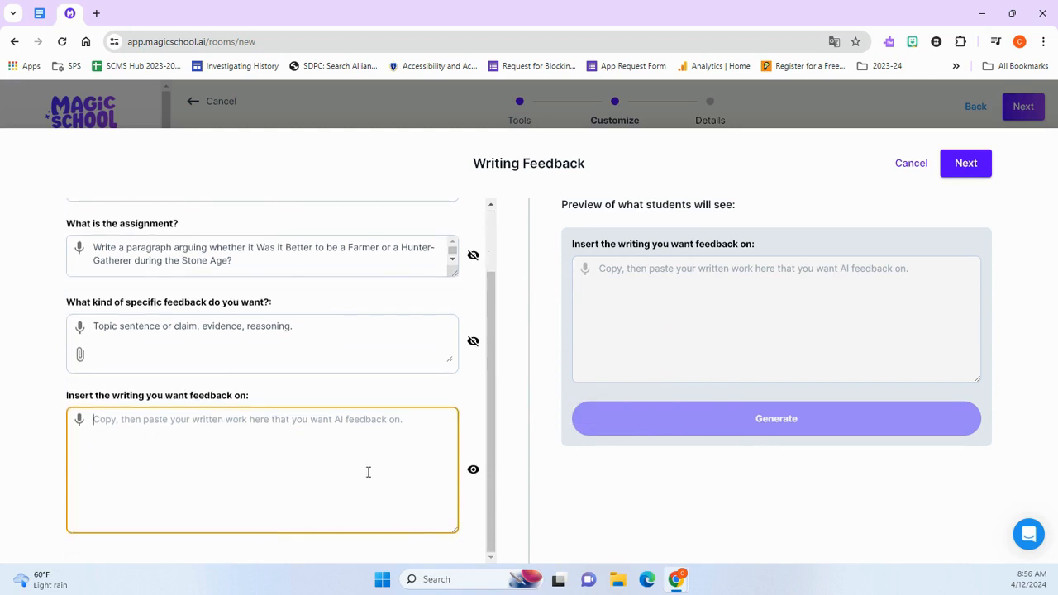
left_click(958, 165)
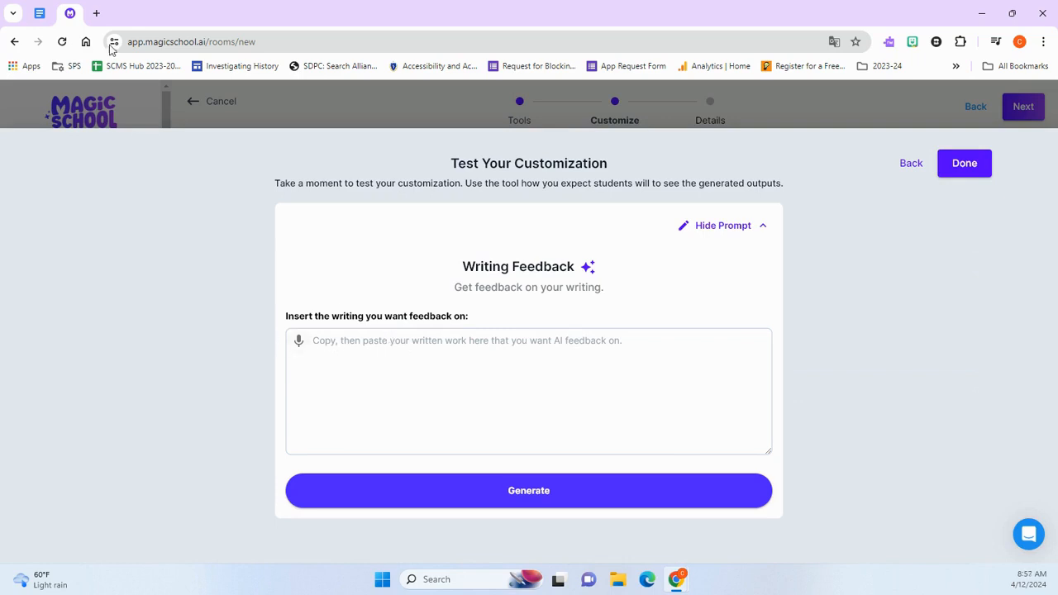
- Copy the sample student paragraph about farmers from the document into the Writing Feedback test and generate feedback on it
left_click(43, 14)
left_click_drag(368, 235, 759, 348)
right_click(642, 290)
left_click(677, 228)
left_click(79, 13)
right_click(368, 338)
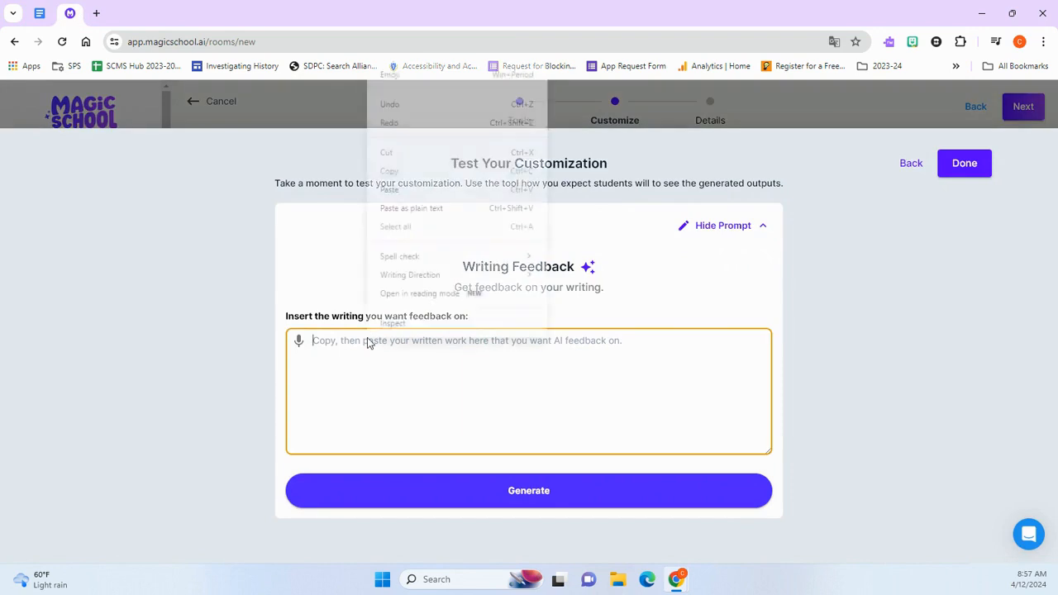
left_click(417, 187)
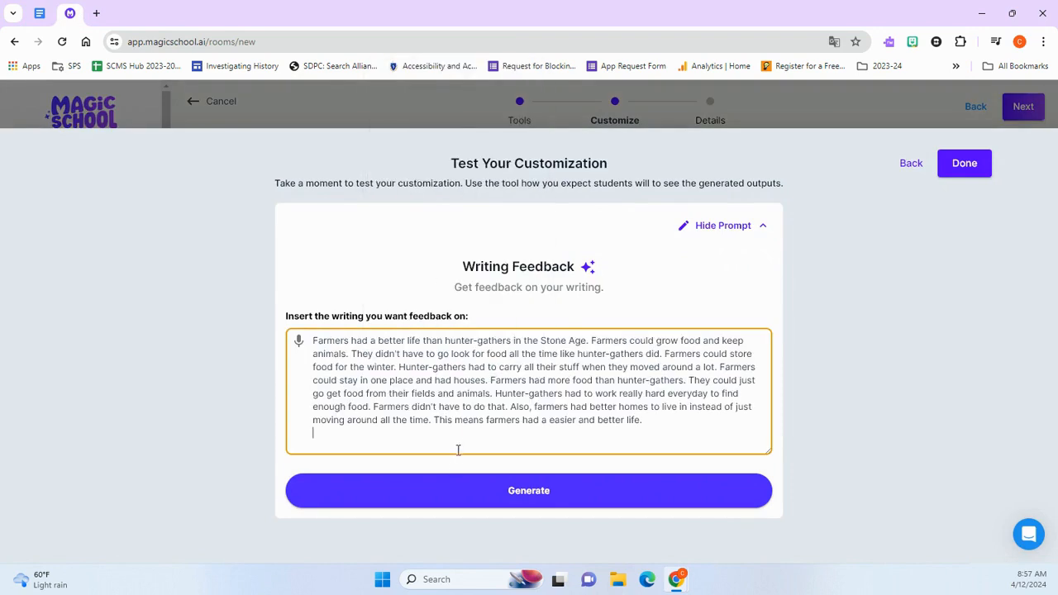
left_click(546, 490)
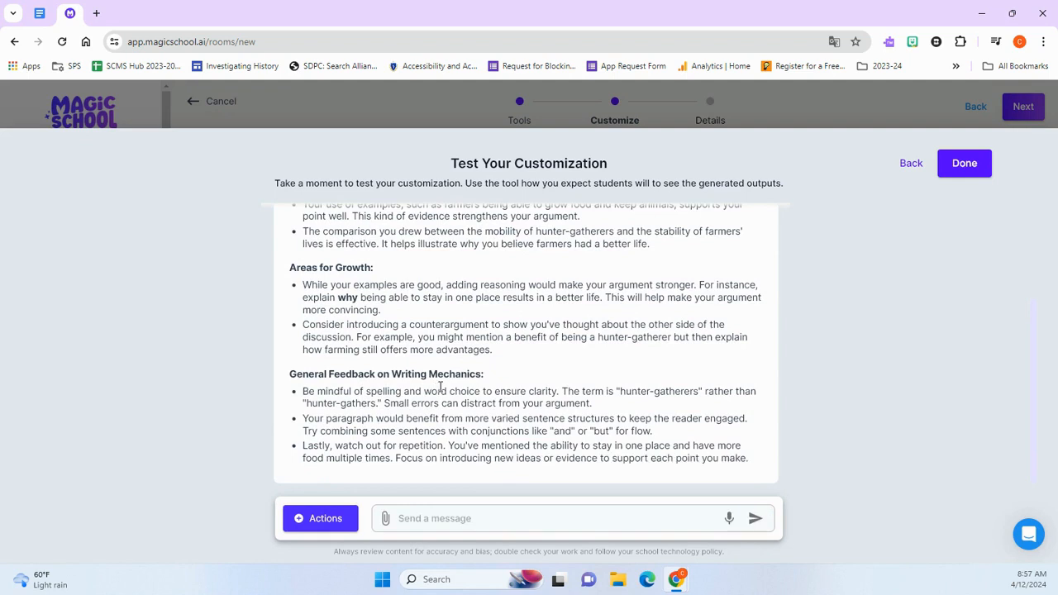
- Review the generated feedback's areas of strength, areas for growth and writing mechanics sections
scroll(440, 387, "up", 4)
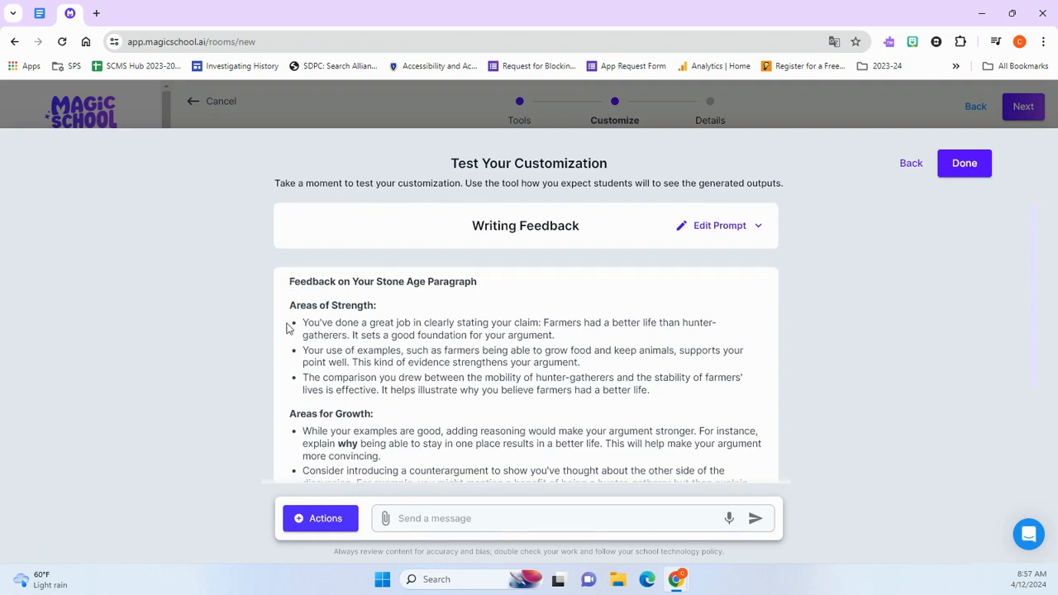
scroll(331, 386, "down", 2)
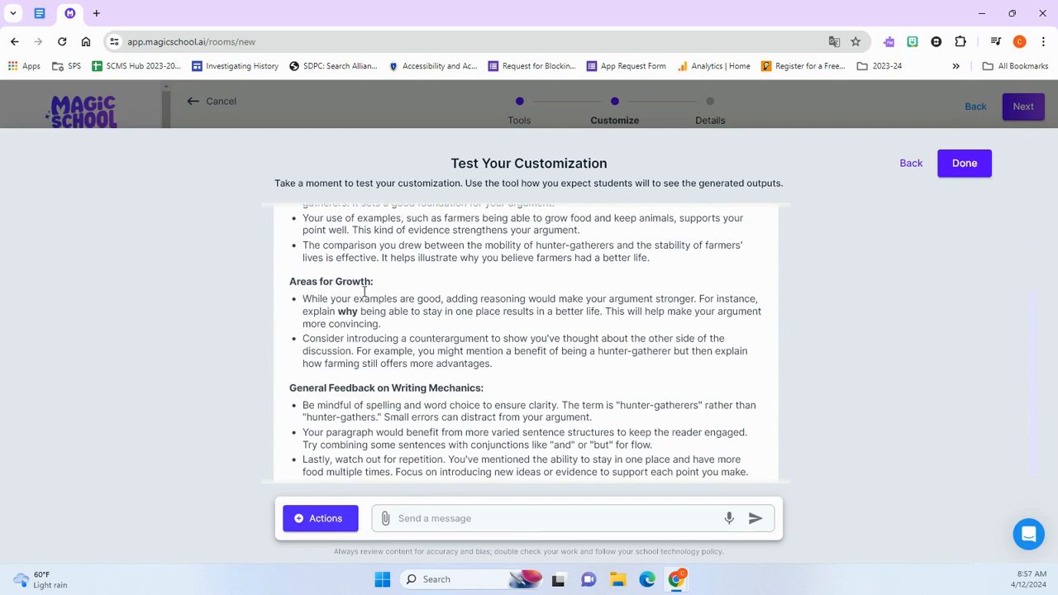
scroll(324, 402, "down", 1)
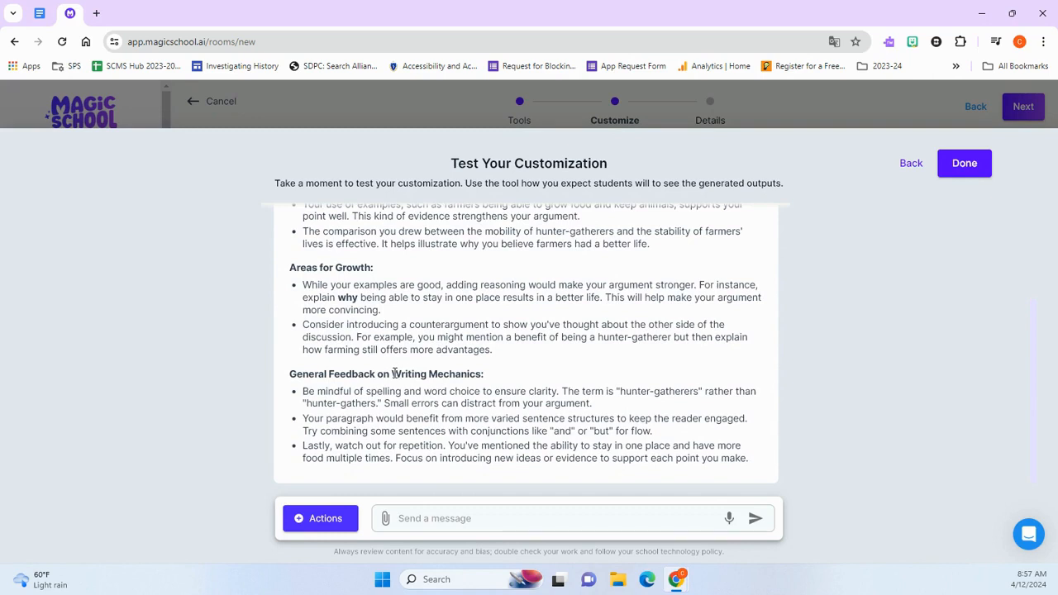
left_click_drag(393, 373, 476, 383)
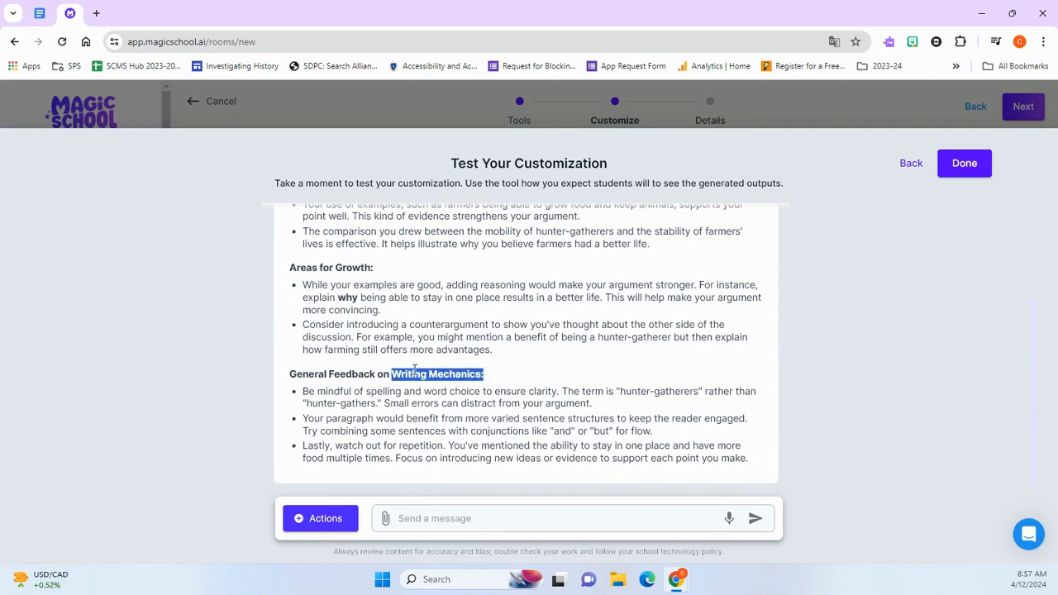
scroll(415, 369, "up", 2)
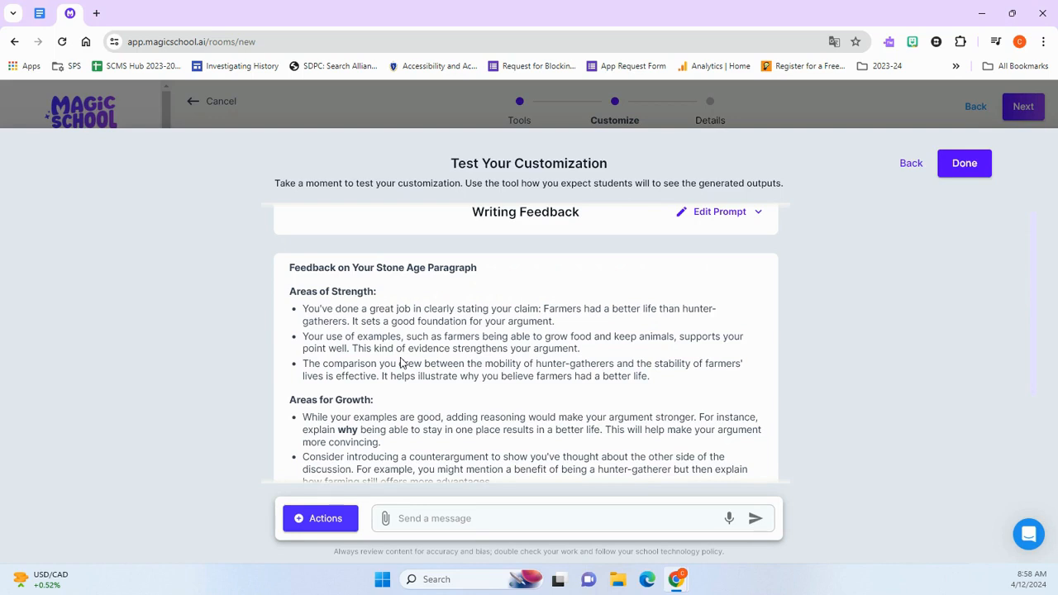
- Finish the Writing Feedback customization and launch the room, keeping the suggested room name and 6th grade level
left_click(963, 164)
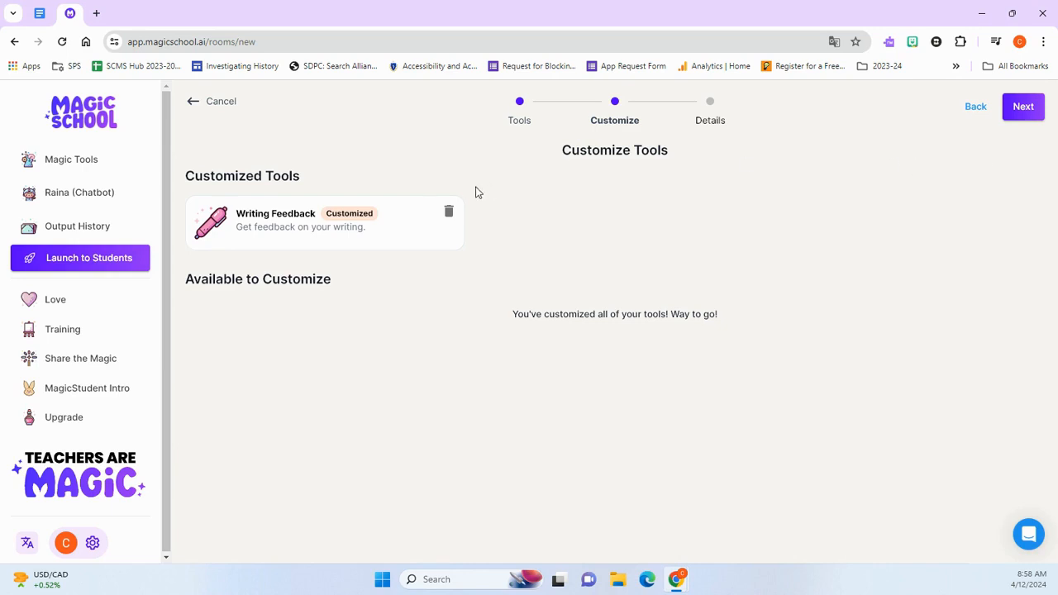
left_click(1036, 116)
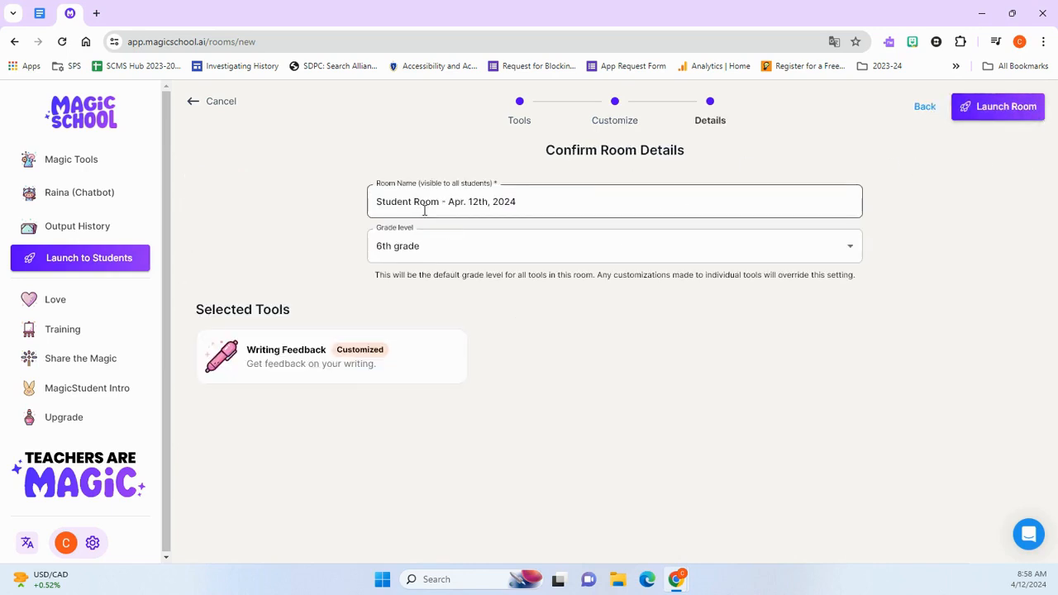
left_click_drag(576, 195, 361, 203)
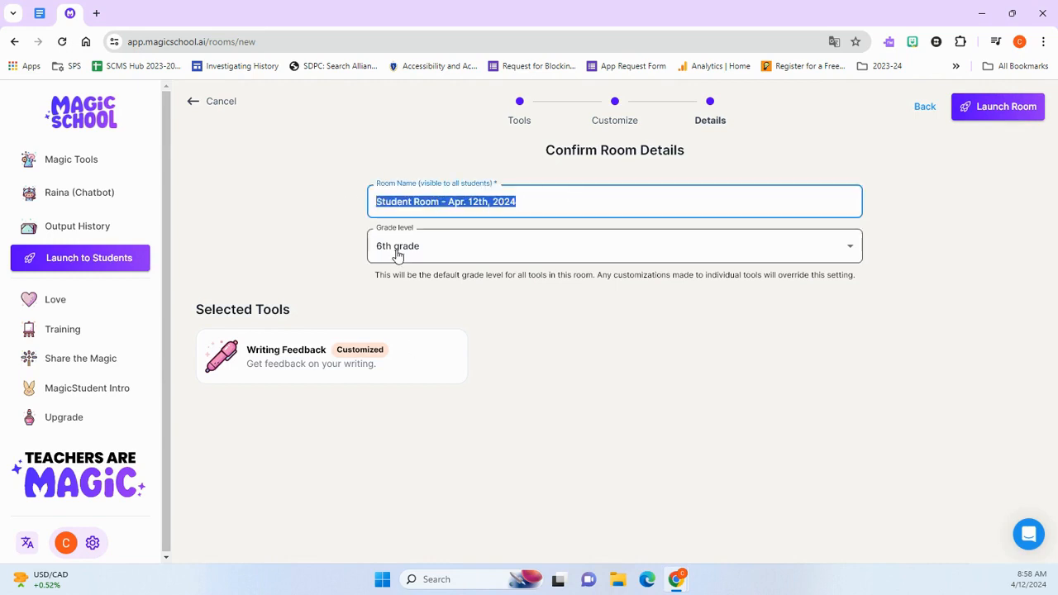
left_click(983, 108)
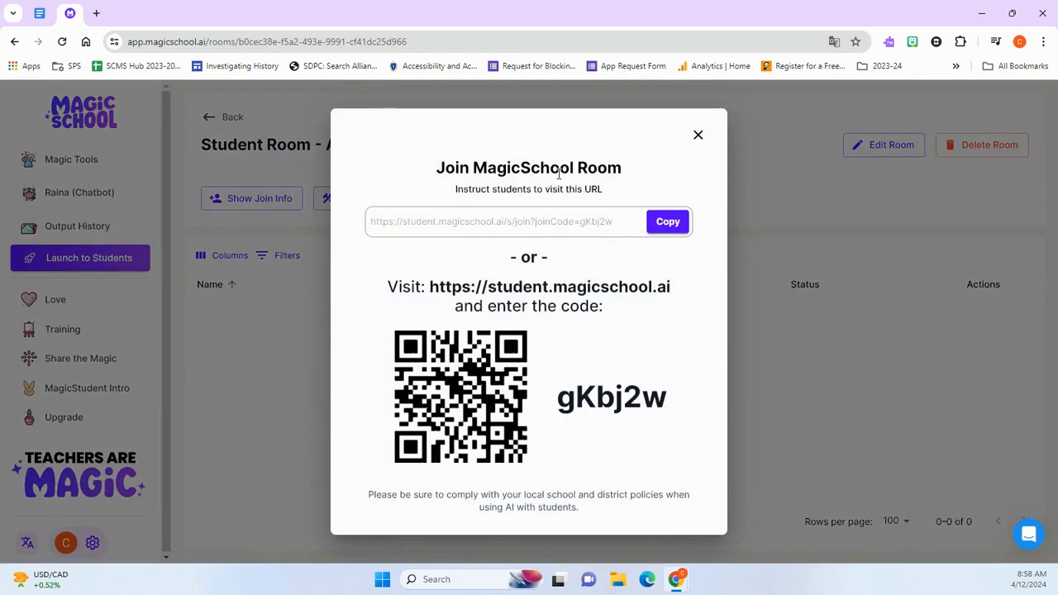
- Copy the room's student join link and open it in a new browser tab
left_click(668, 222)
left_click(95, 14)
key("ctrl+v")
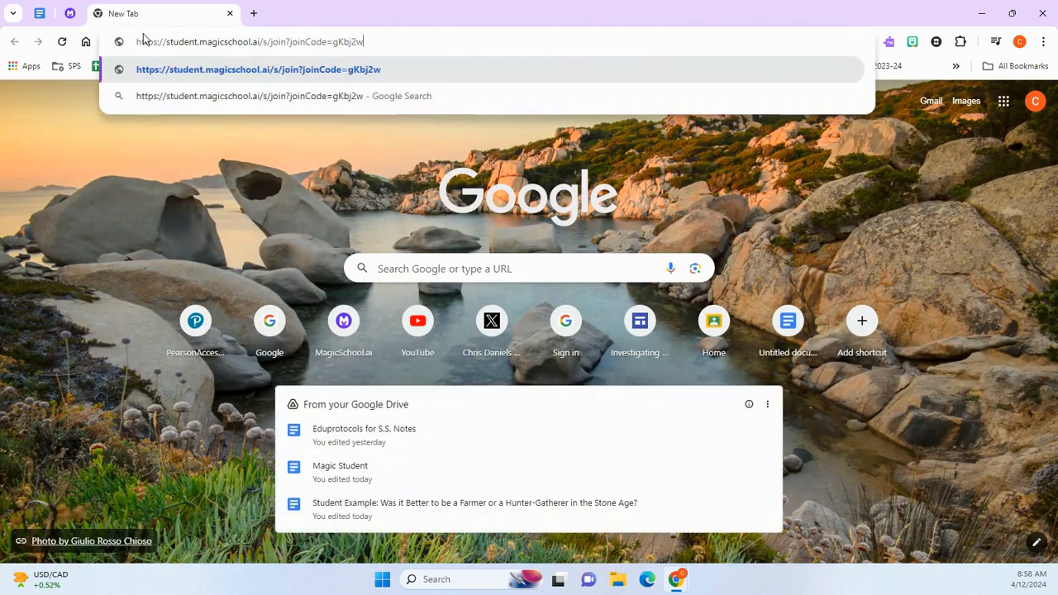
key("Return")
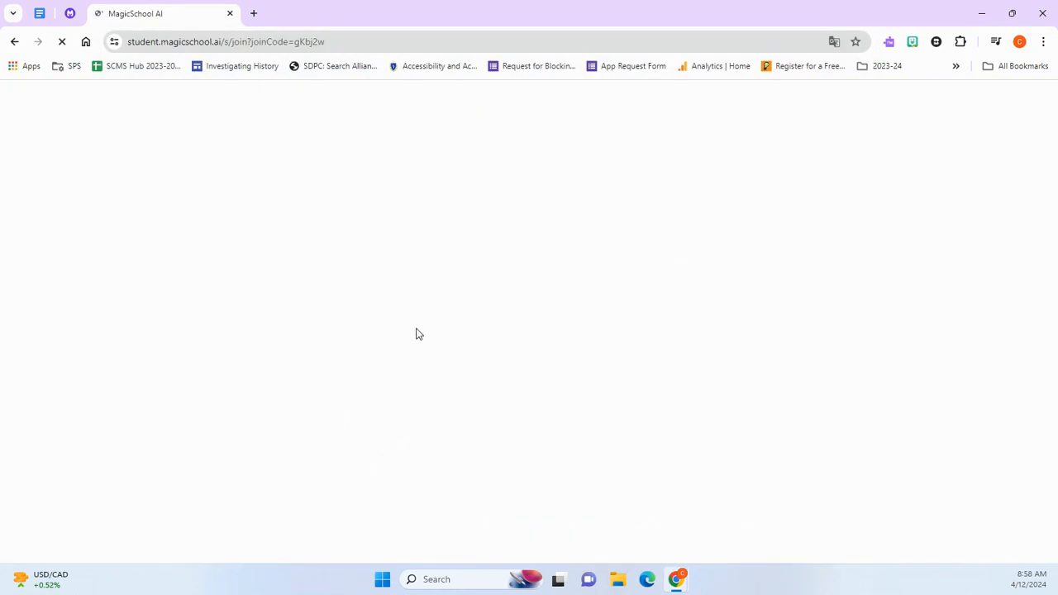
- Enter the student's name and join the room
left_click(496, 329)
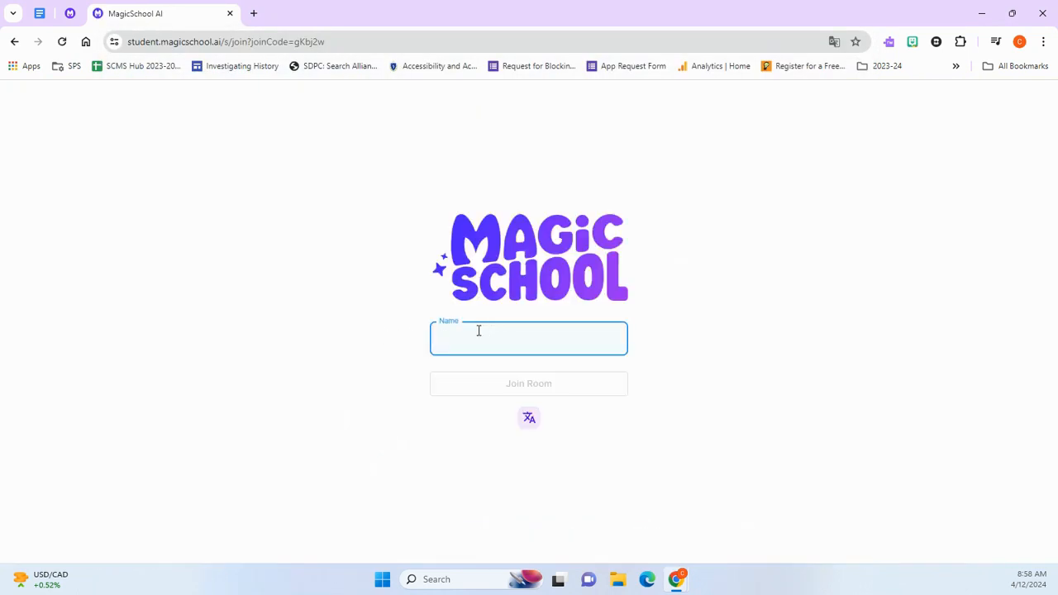
type("Chris")
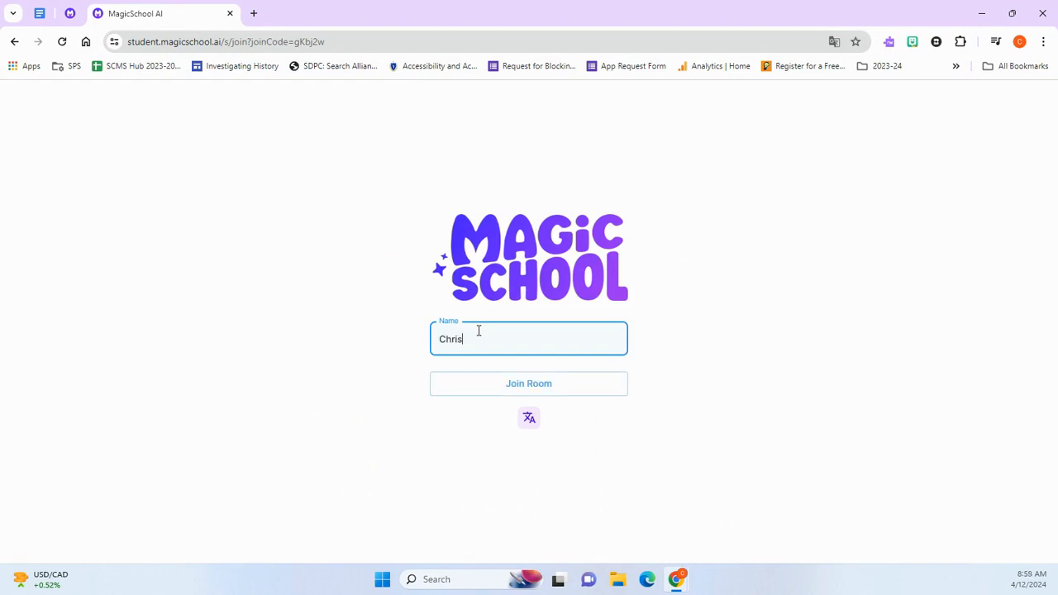
left_click(548, 384)
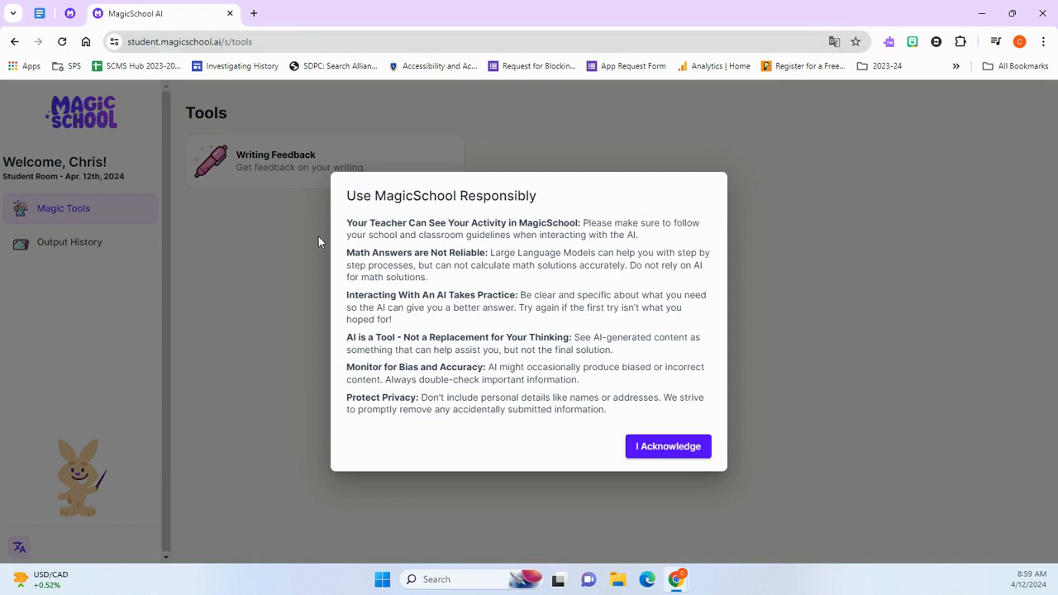
- Read and acknowledge the responsible-use notice, highlighting its "AI is a Tool" paragraph, and open the Writing Feedback tool
left_click_drag(347, 222, 622, 420)
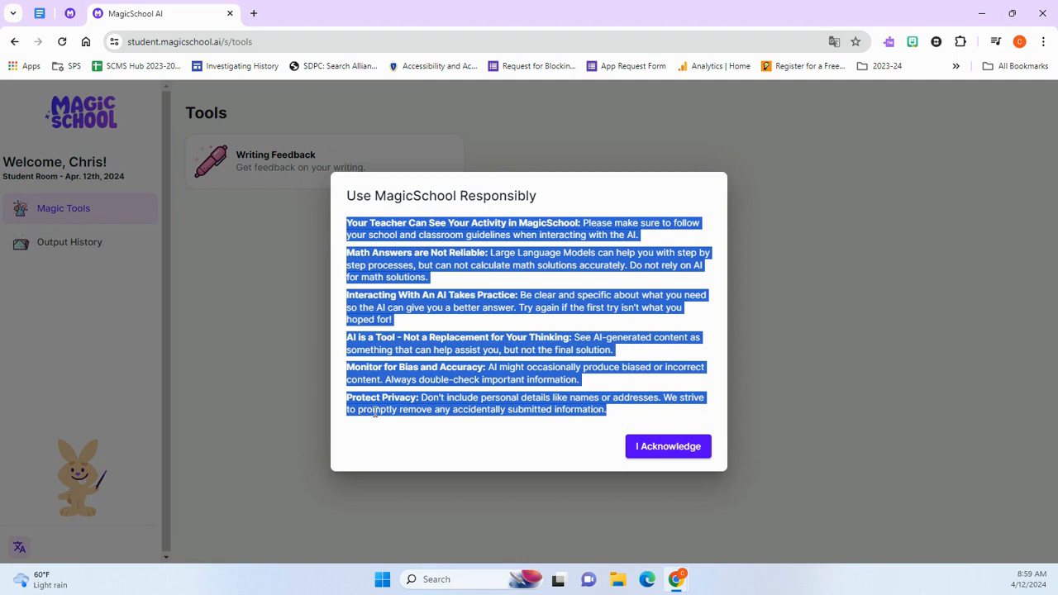
left_click(405, 354)
left_click_drag(354, 337, 641, 356)
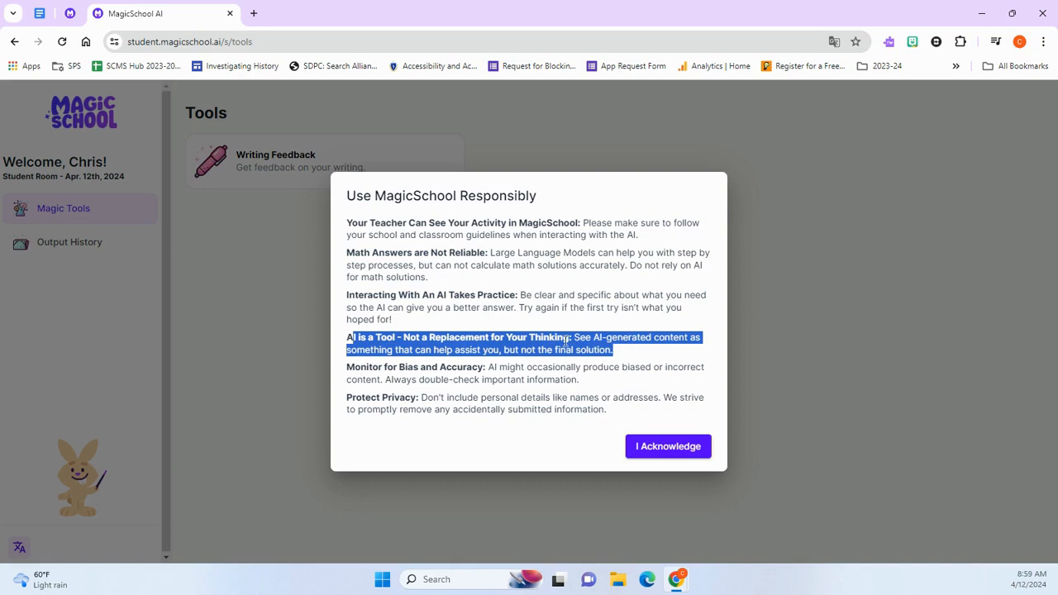
left_click(358, 336)
left_click_drag(347, 337, 638, 357)
left_click(693, 449)
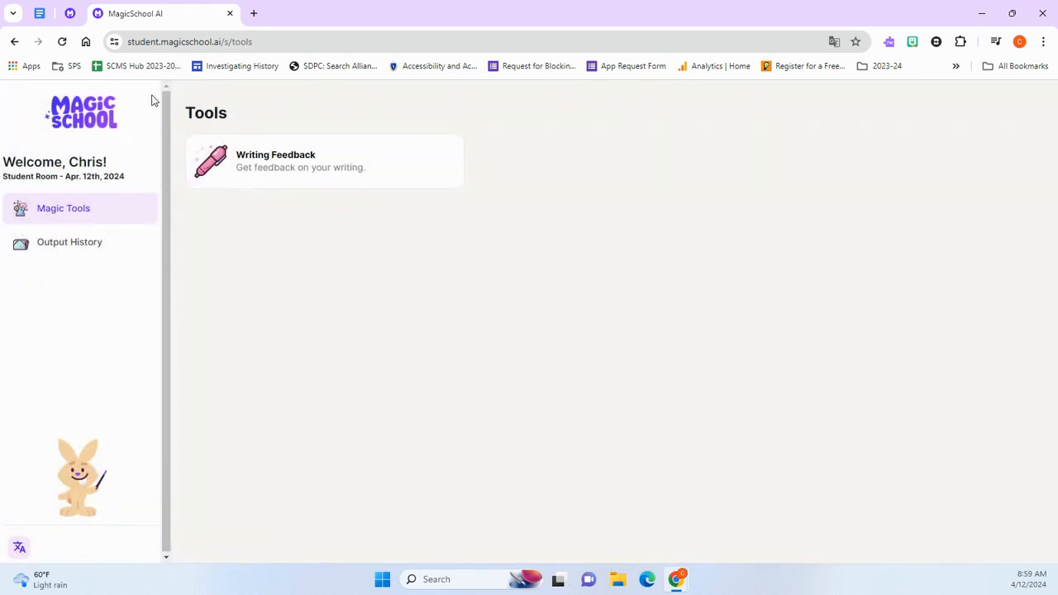
left_click(335, 162)
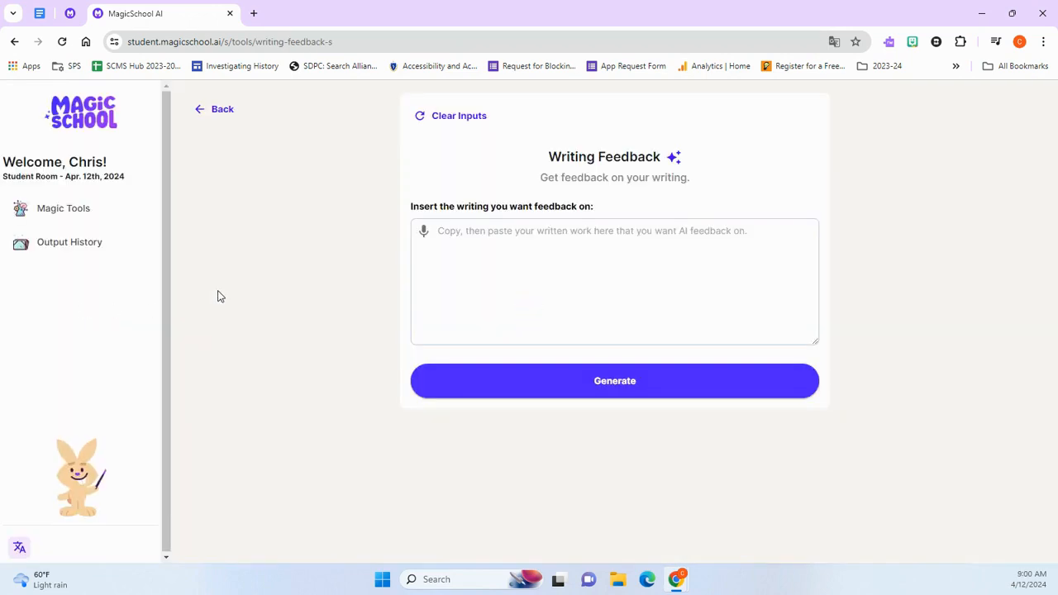
left_click(468, 280)
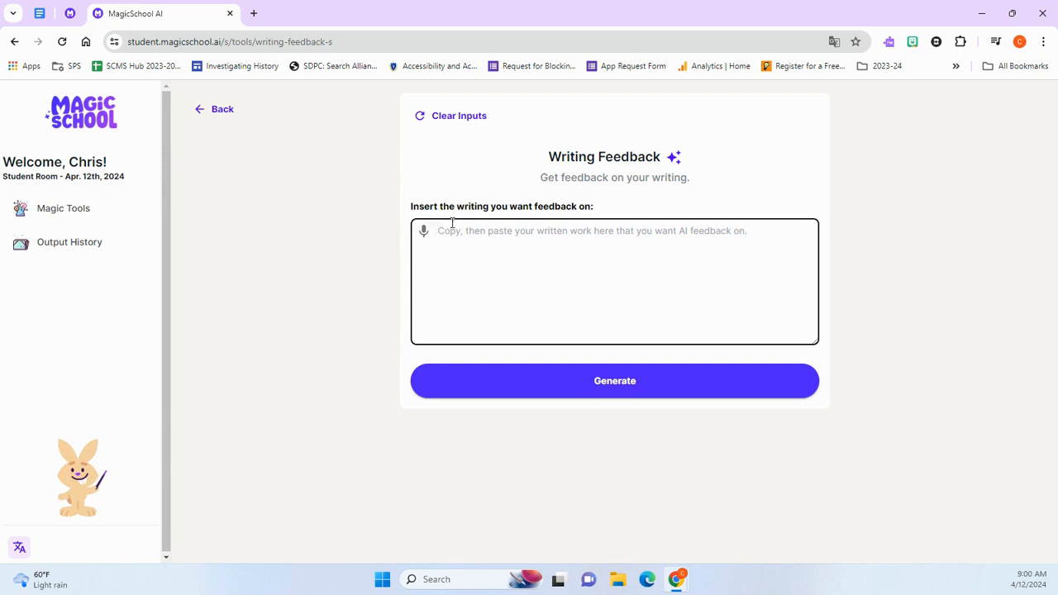
right_click(462, 242)
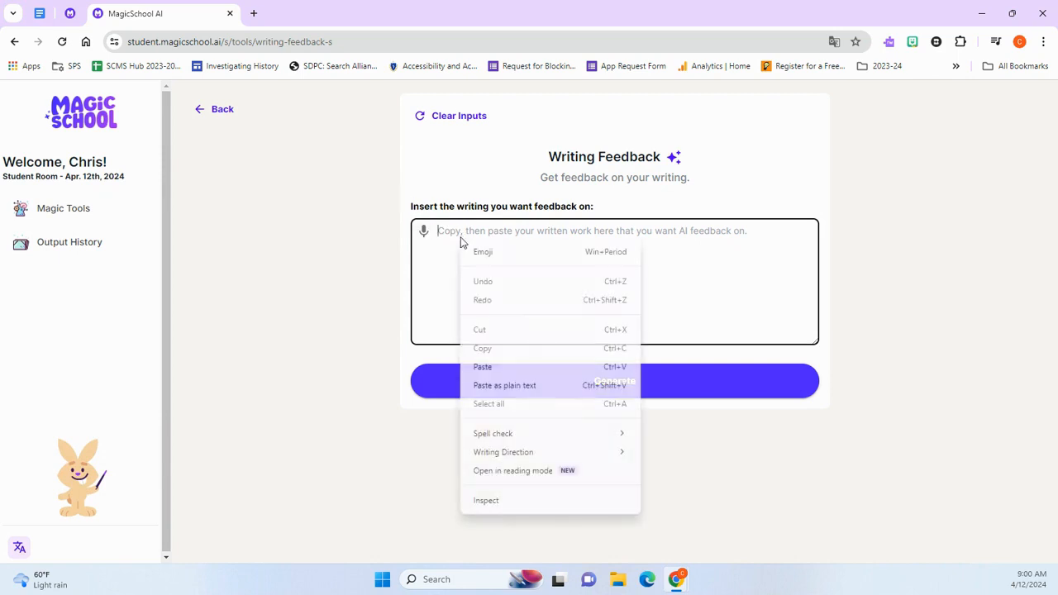
left_click(531, 368)
triple_click(666, 232)
key("BackSpace")
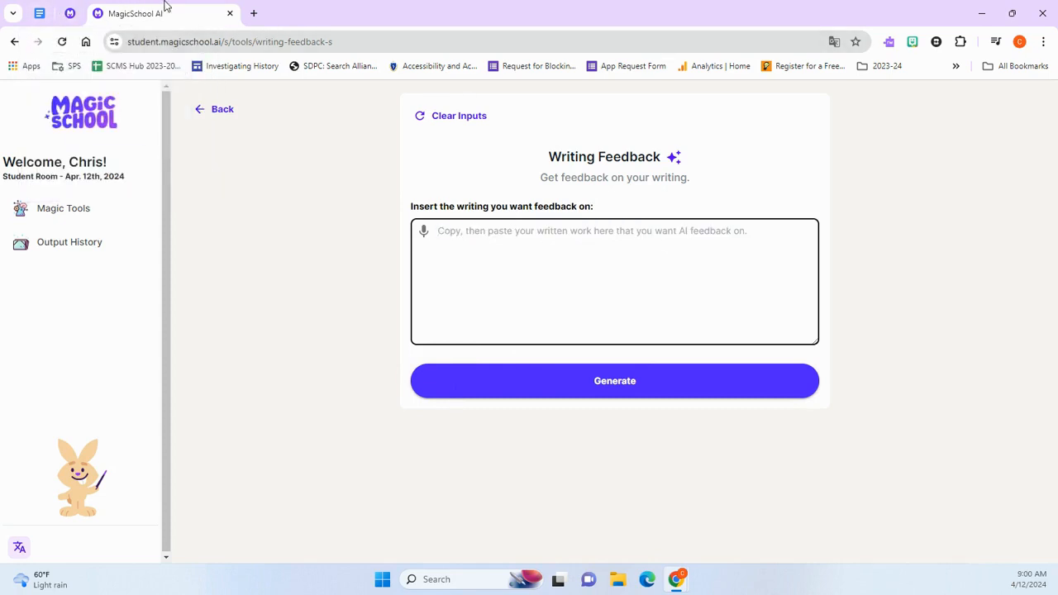
- Return to the teacher's view of the room, dismiss the join information and examine the actions available for the joined student
left_click(78, 13)
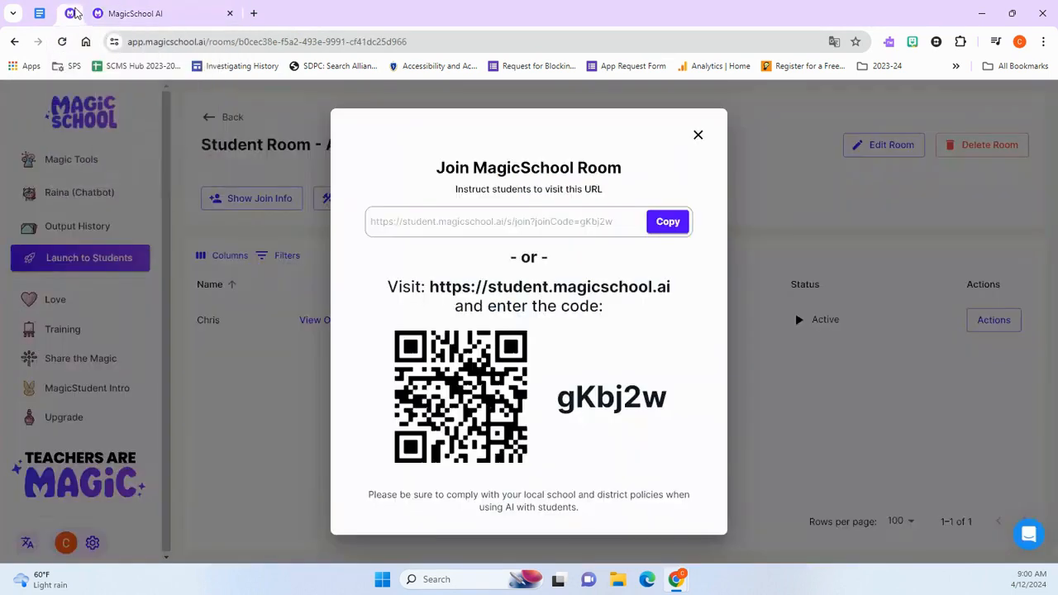
left_click(699, 136)
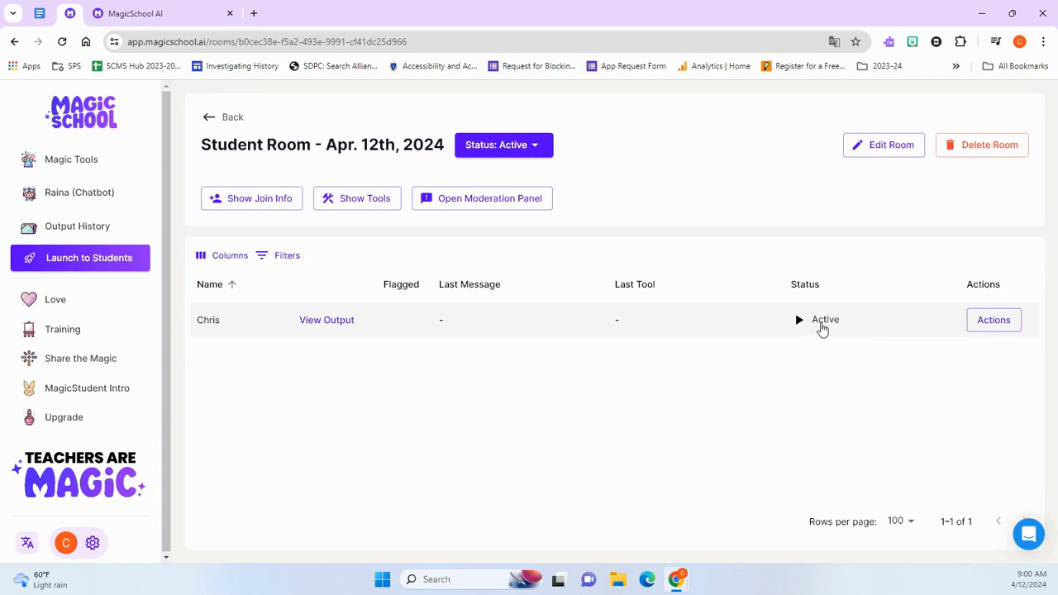
left_click(981, 322)
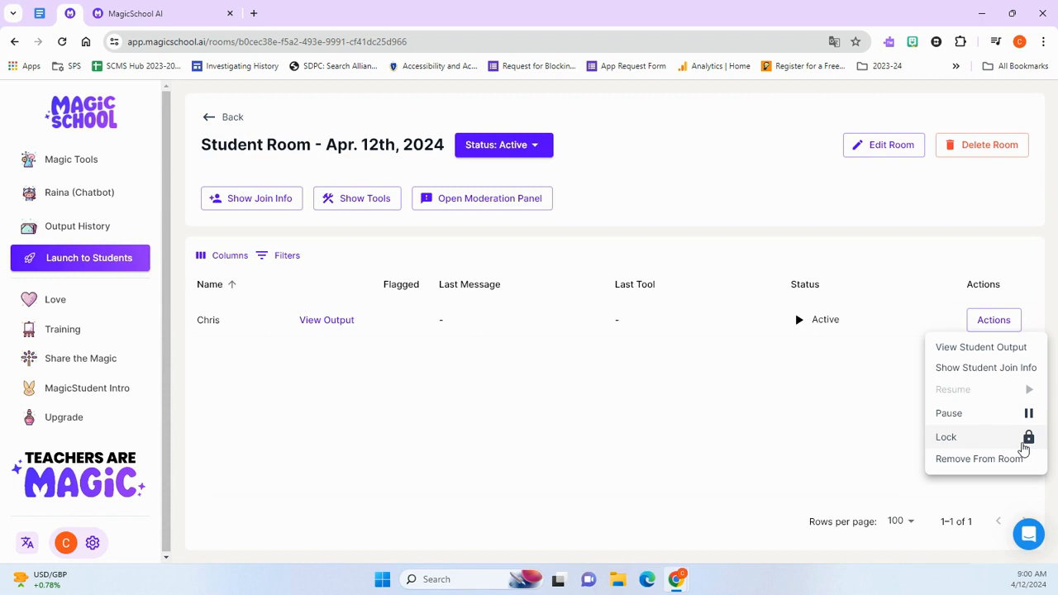
left_click(352, 326)
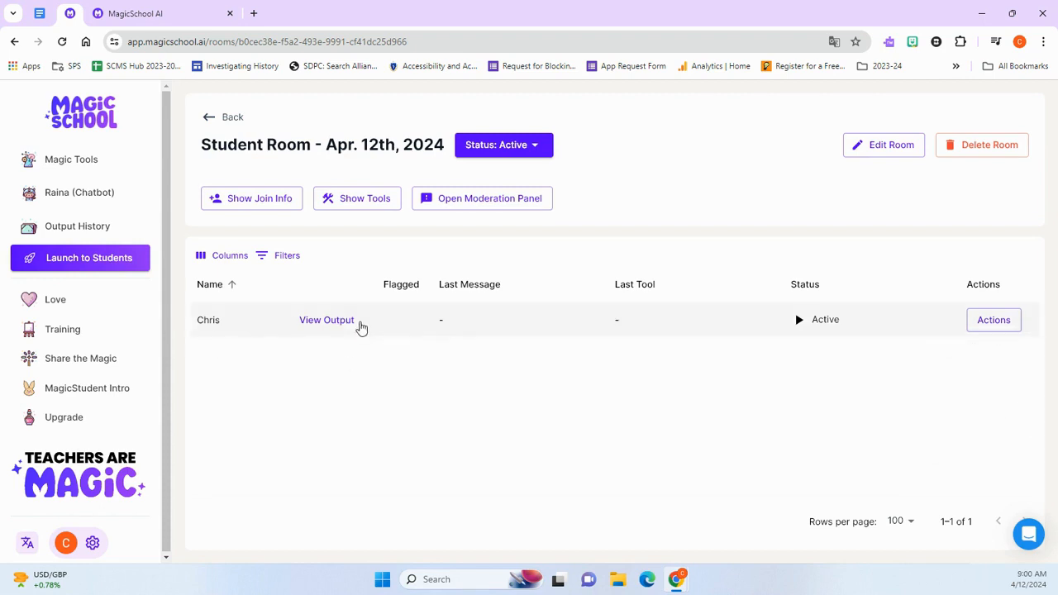